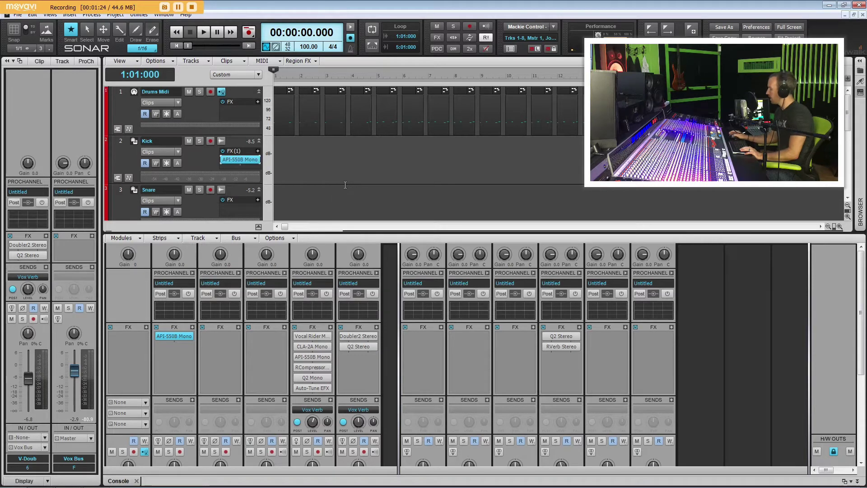
Play the mix from the top, stop it, and set the now time back to bar 5
key("space")
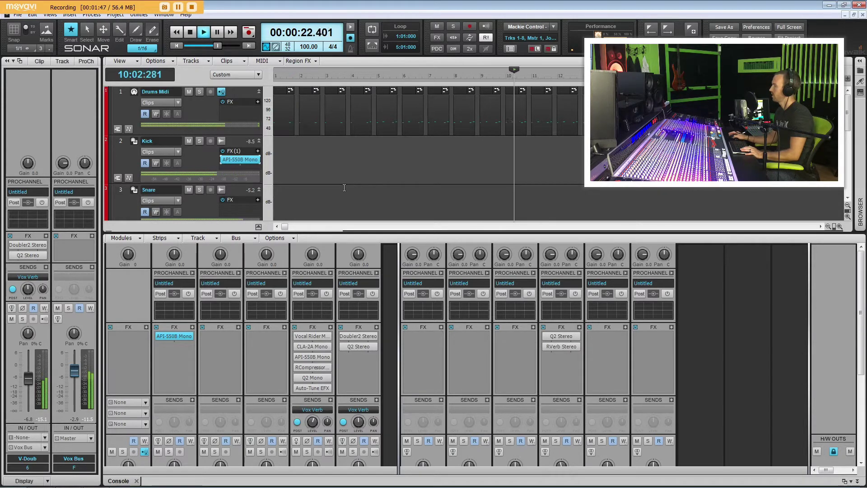
key("r")
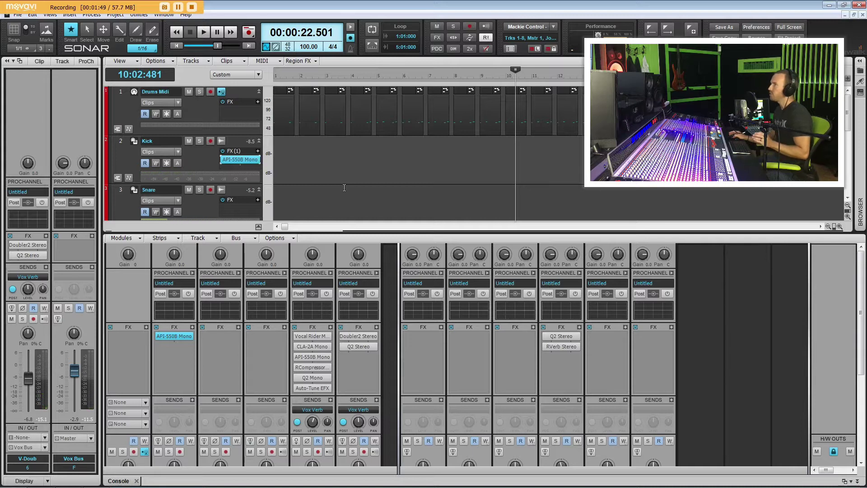
left_click(378, 183)
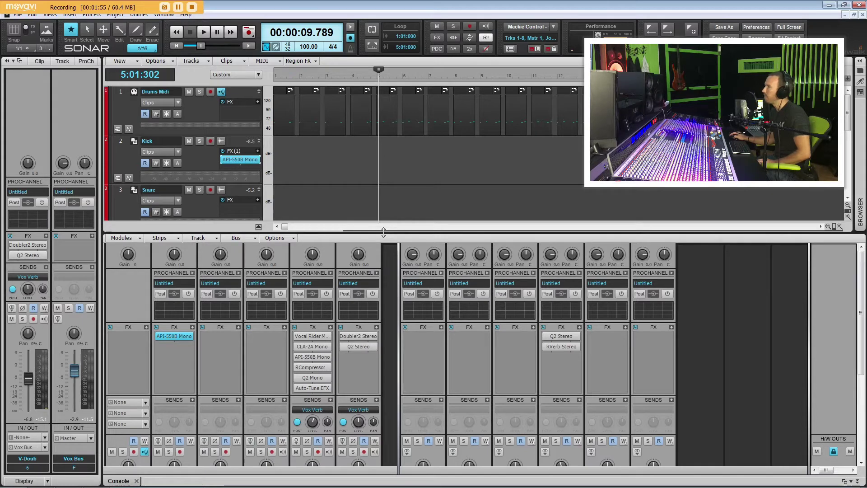
Reveal the console faders, return the now time to the song start and start playback
left_click_drag(383, 232, 383, 230)
left_click(300, 188)
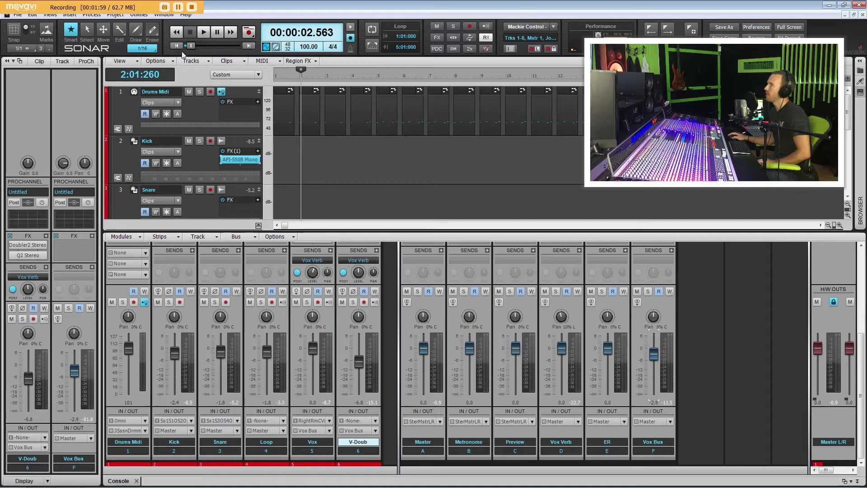
left_click(176, 46)
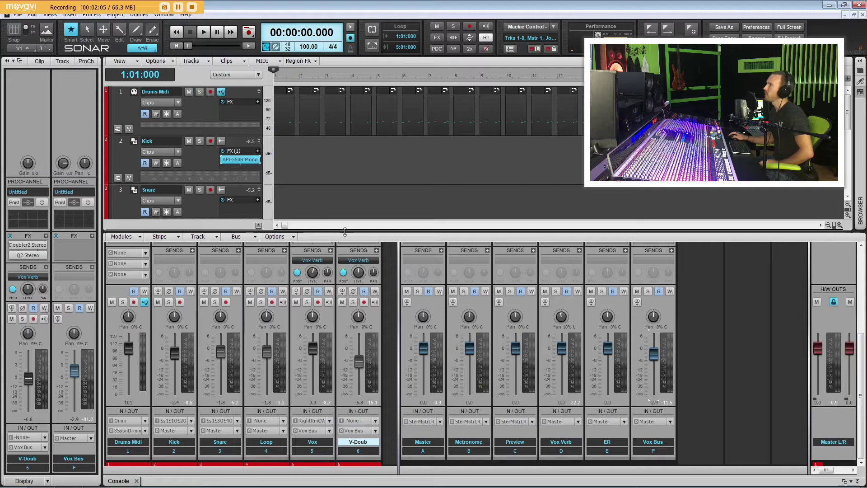
key("space")
left_click_drag(346, 247, 346, 258)
Solo the Drums Midi track, restart playback from the beginning and jump to bar 5
left_click(199, 92)
key("space")
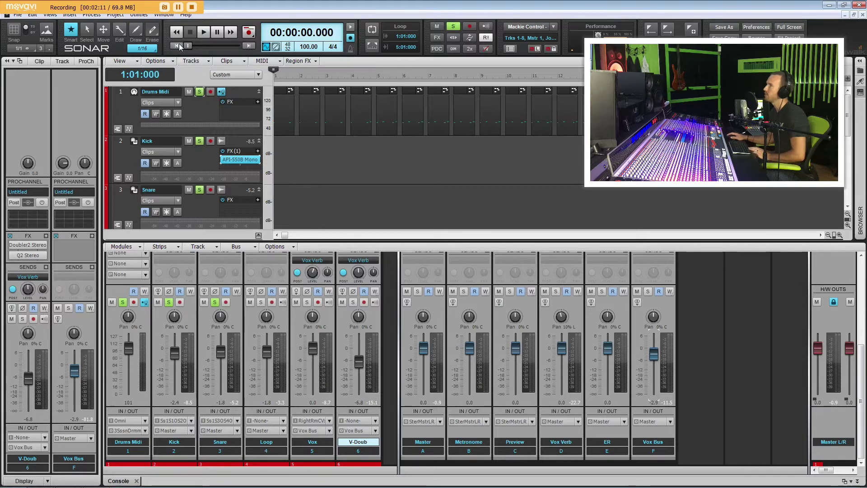
key("space")
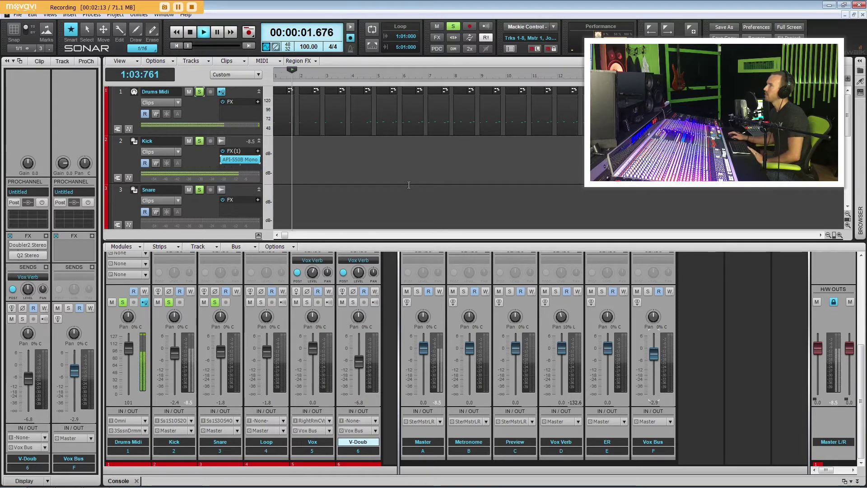
left_click(374, 155)
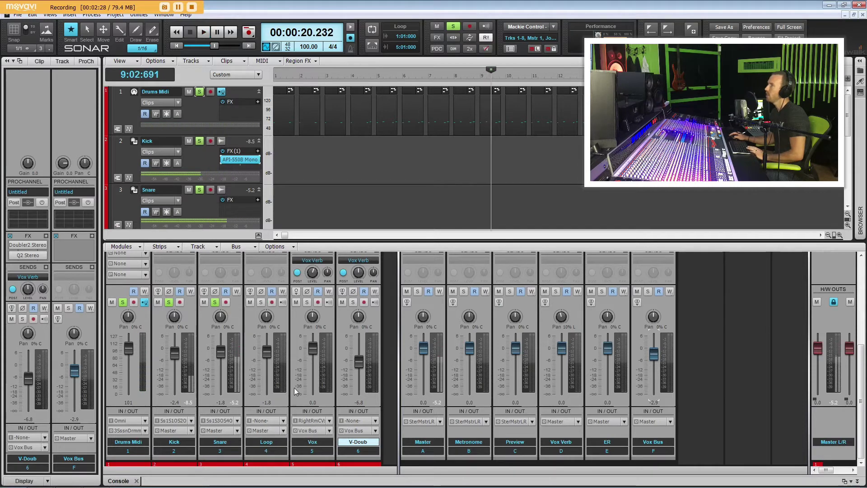
Play the soloed drums from bar 4 while watching the Master bus meter, then stop
left_click(438, 355)
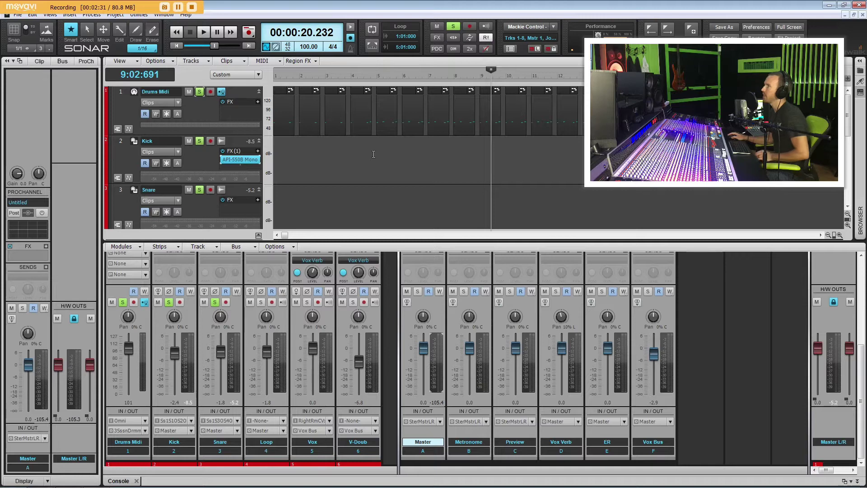
left_click(374, 153)
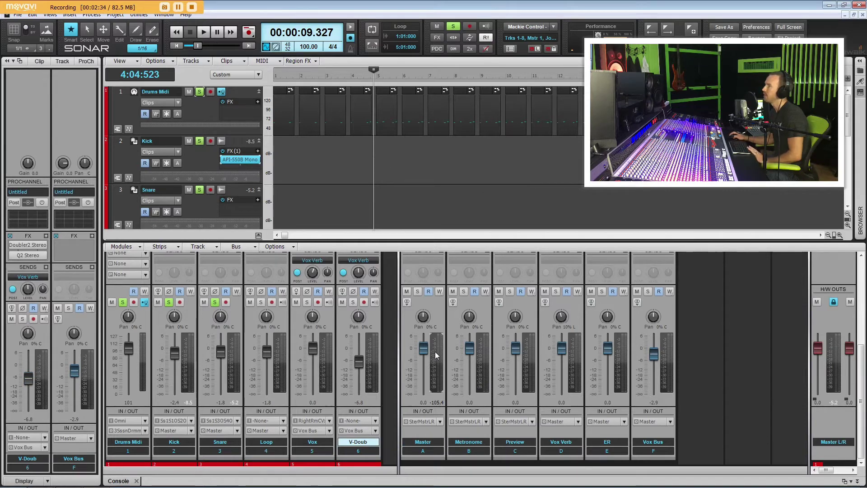
key("space")
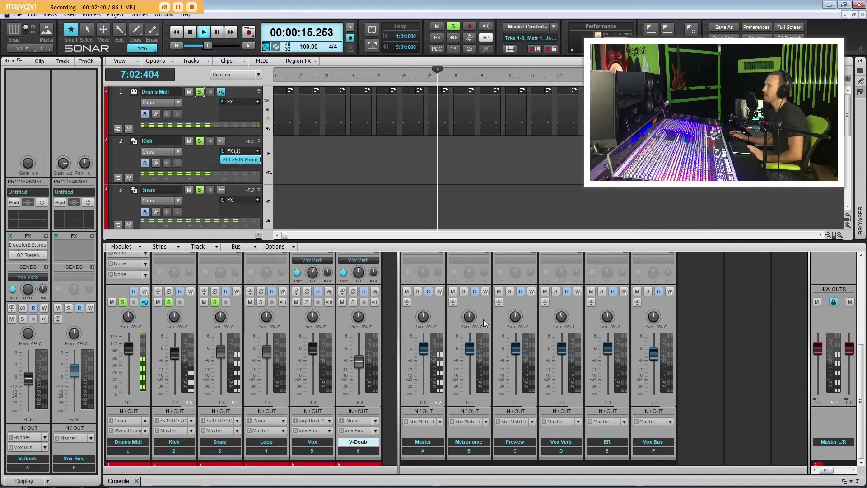
left_click(441, 369)
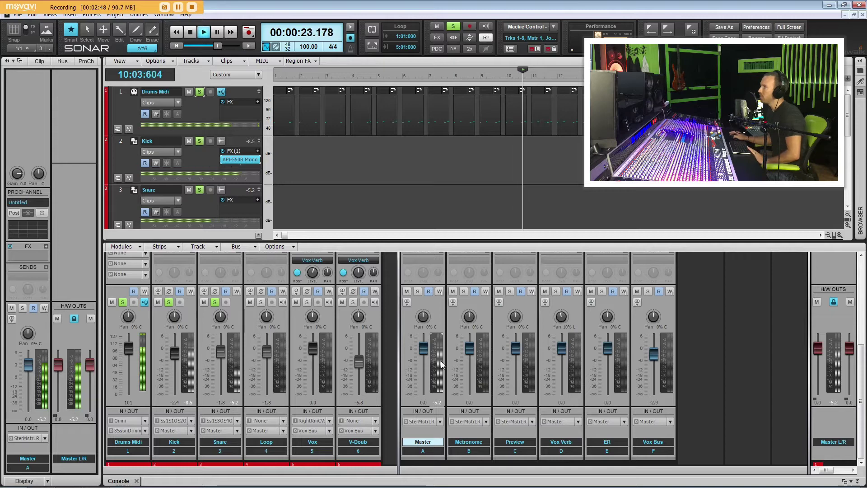
key("space")
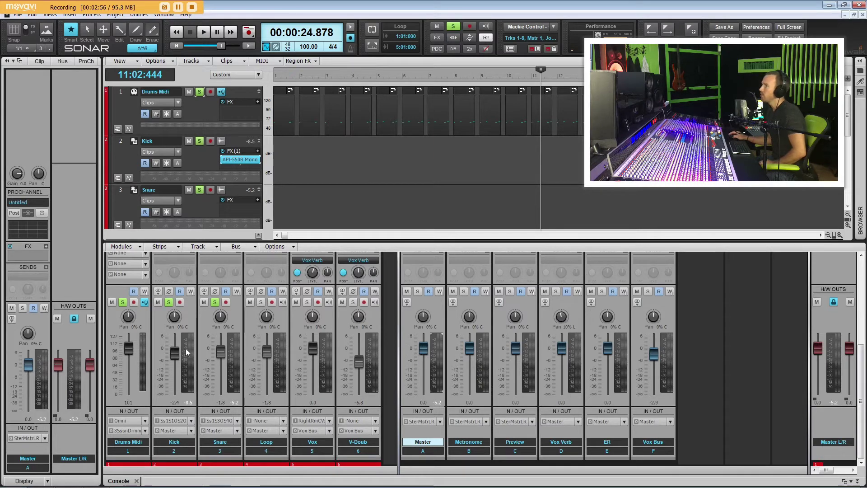
Insert a stereo bus in the console and rename Bus G to 'Drums'
right_click(689, 313)
left_click(706, 315)
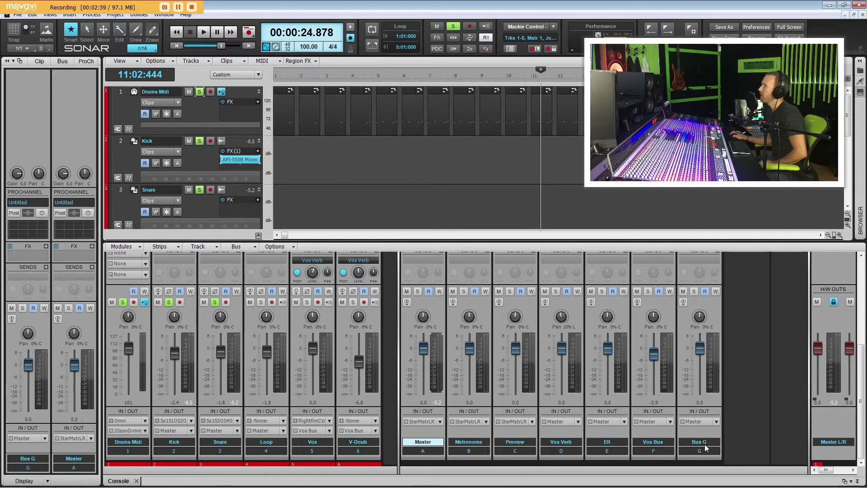
double_click(705, 441)
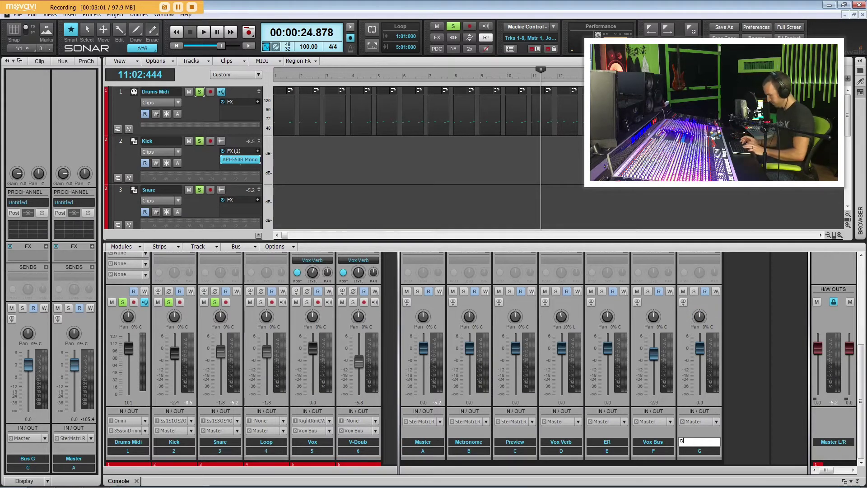
type("Drums")
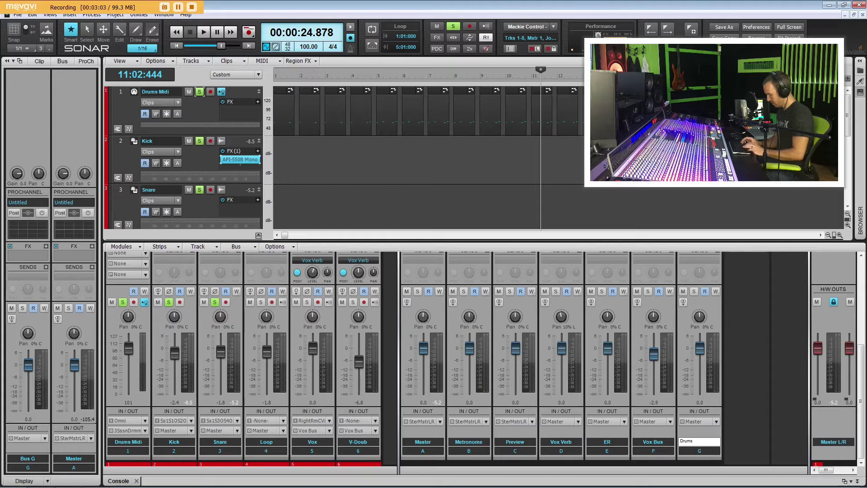
key("Return")
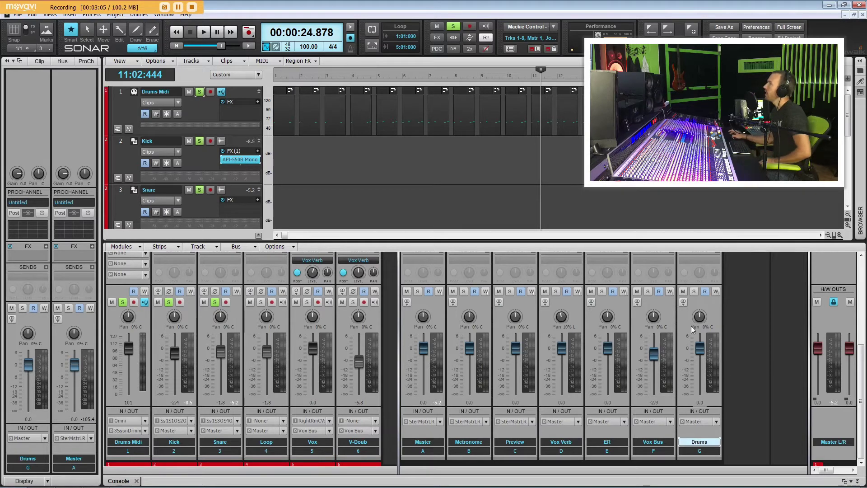
left_click_drag(401, 329, 791, 352)
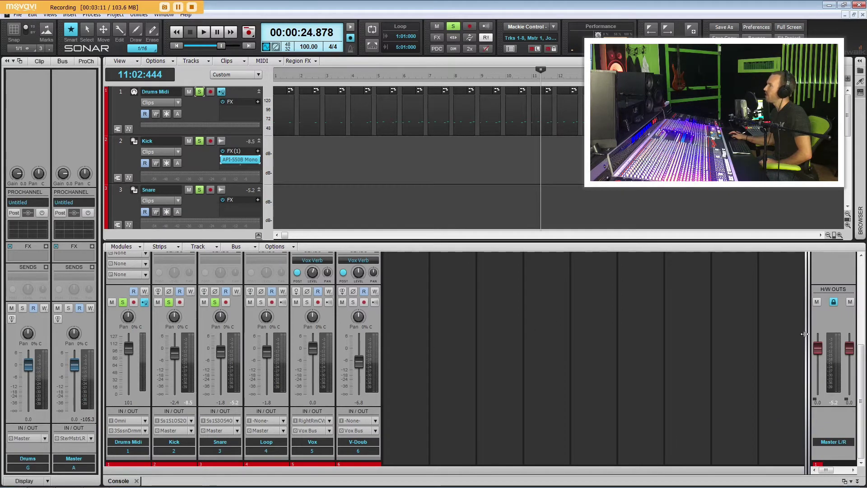
left_click_drag(804, 335, 427, 338)
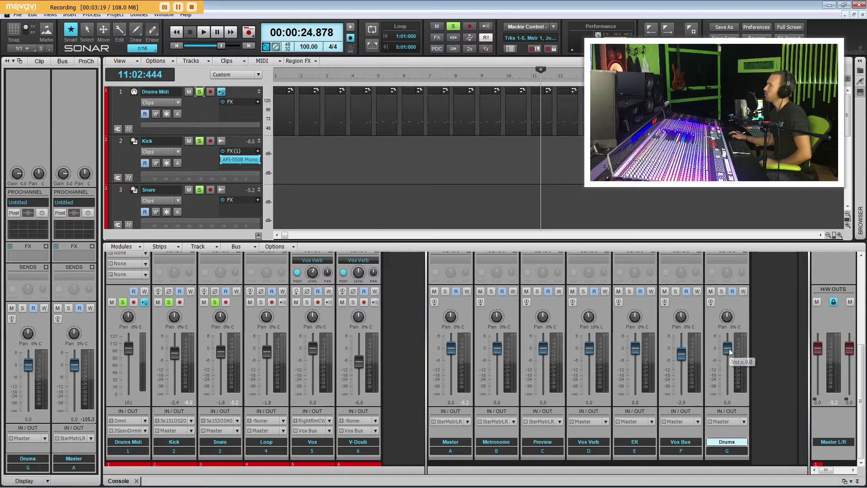
Set the Kick and Snare outputs to the Drums bus and play back to hear them
left_click(190, 432)
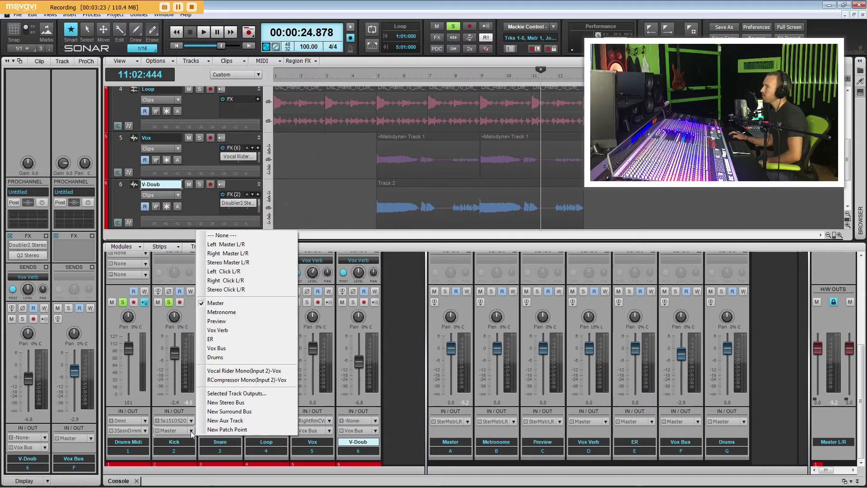
left_click(233, 357)
left_click(238, 431)
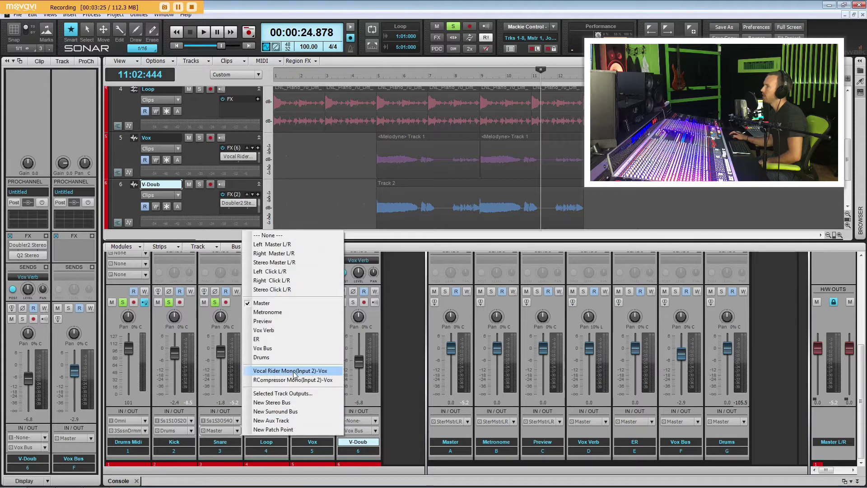
left_click(300, 357)
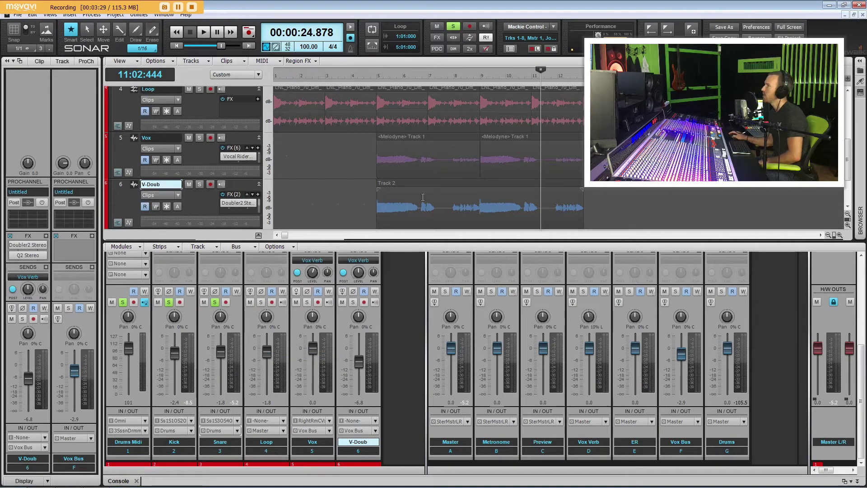
key("space")
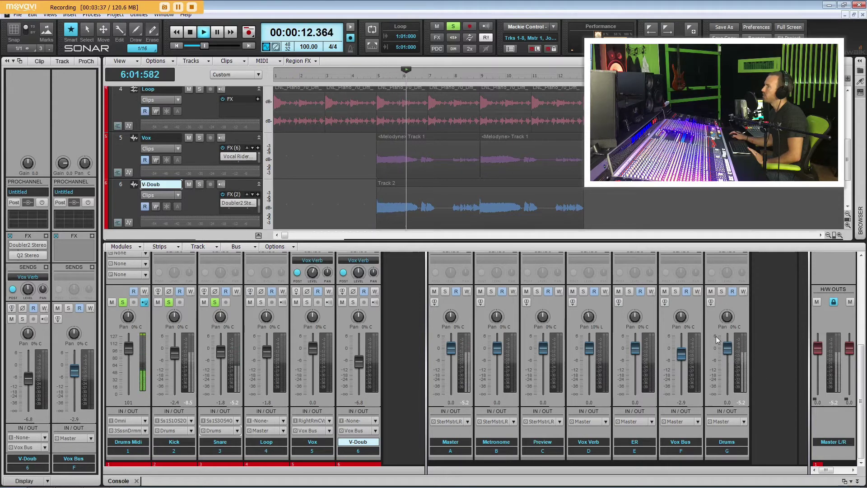
key("space")
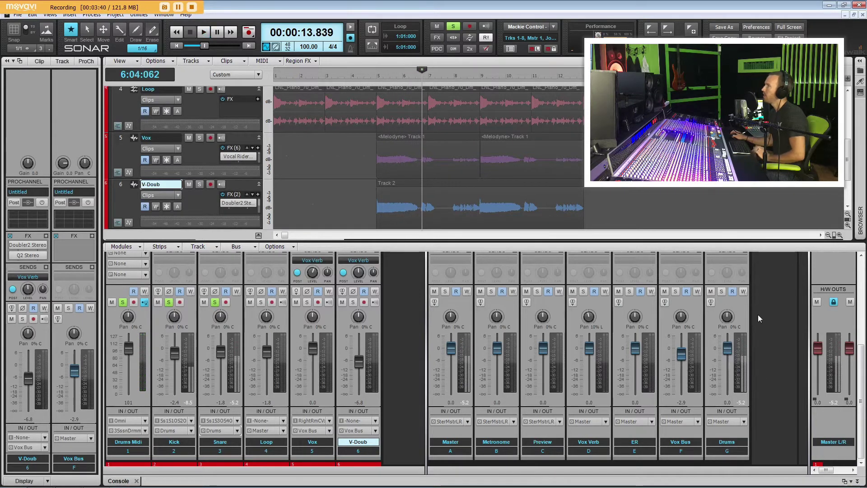
Open and then close the Kick track's API-550B Mono EQ window
scroll(757, 315, "up", 5)
right_click(728, 326)
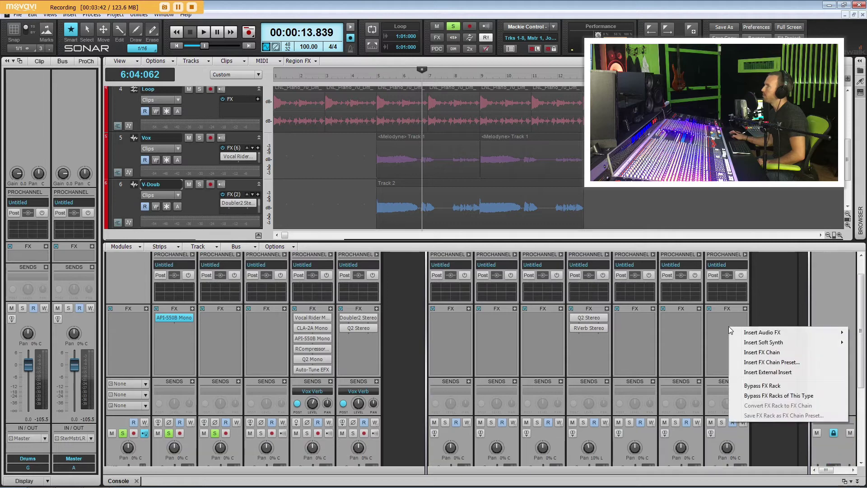
left_click(174, 334)
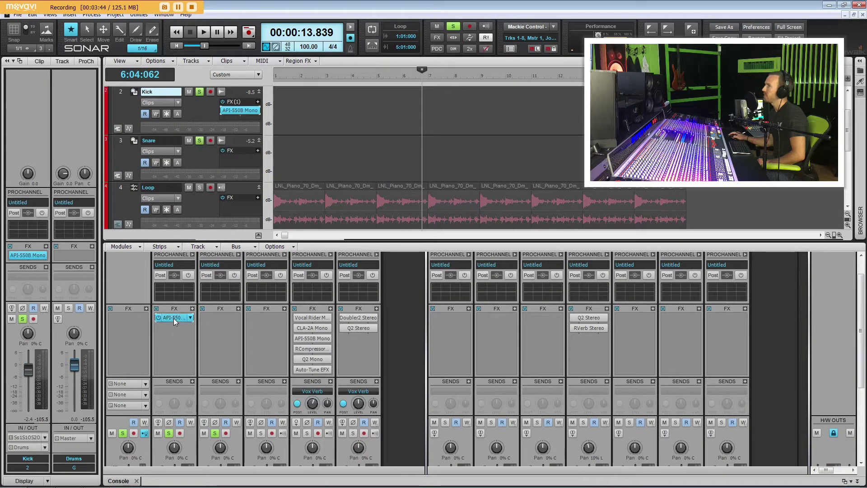
double_click(173, 318)
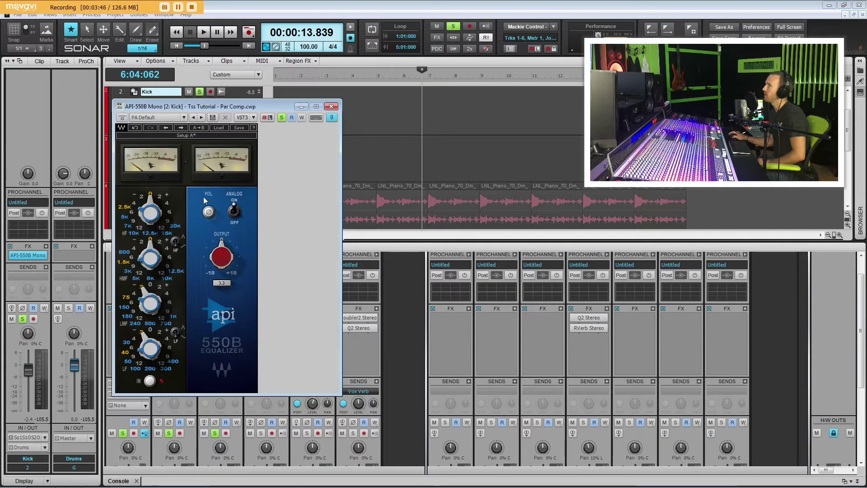
left_click(332, 107)
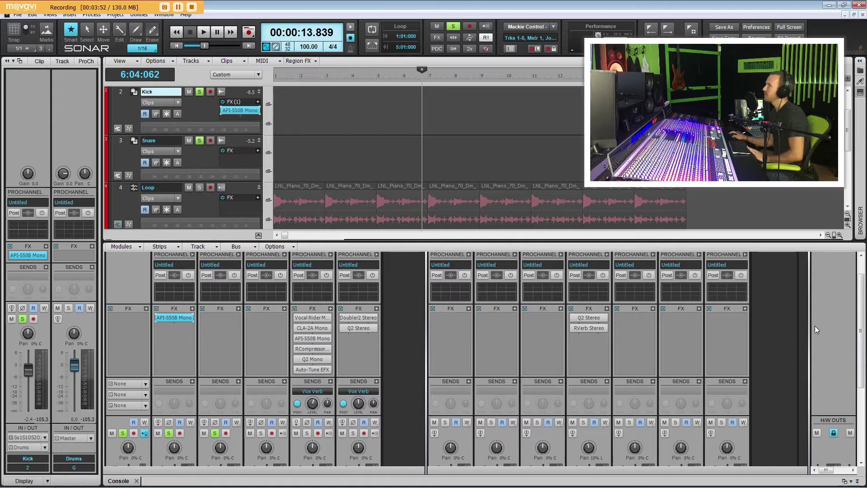
Insert a PuigChild 670 Stereo compressor into the Drums bus FX rack
scroll(759, 325, "down", 3)
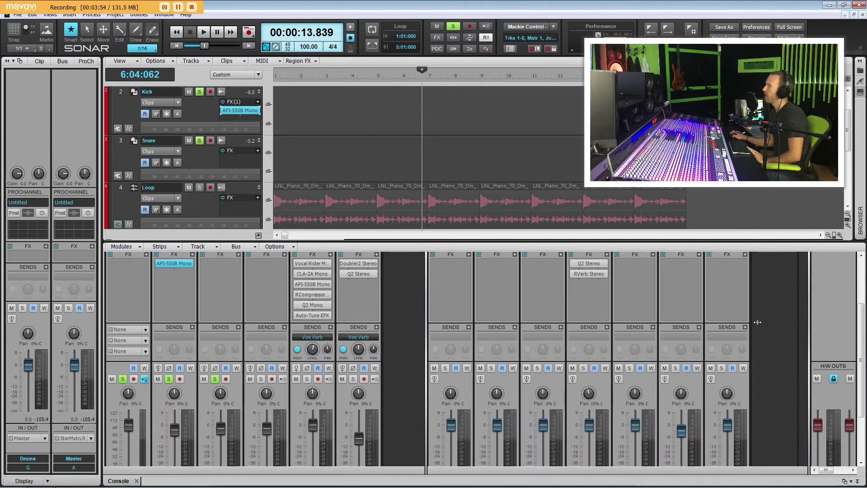
scroll(740, 334, "up", 3)
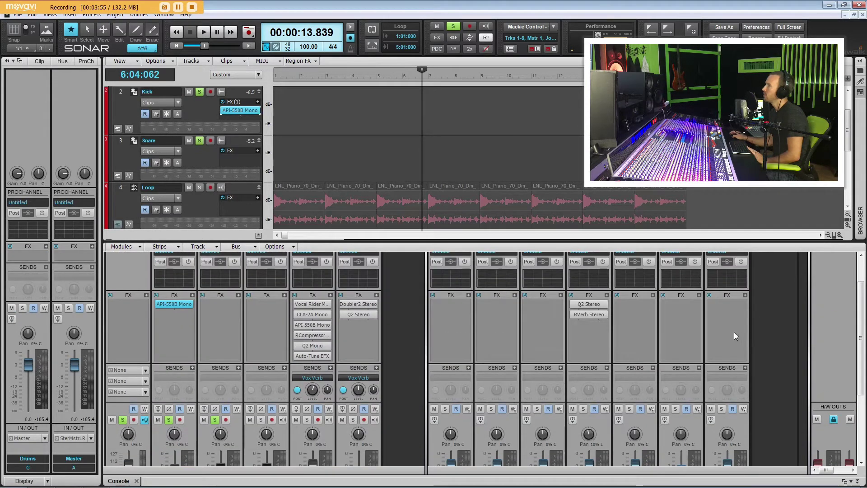
left_click(745, 296)
mouse_move(774, 305)
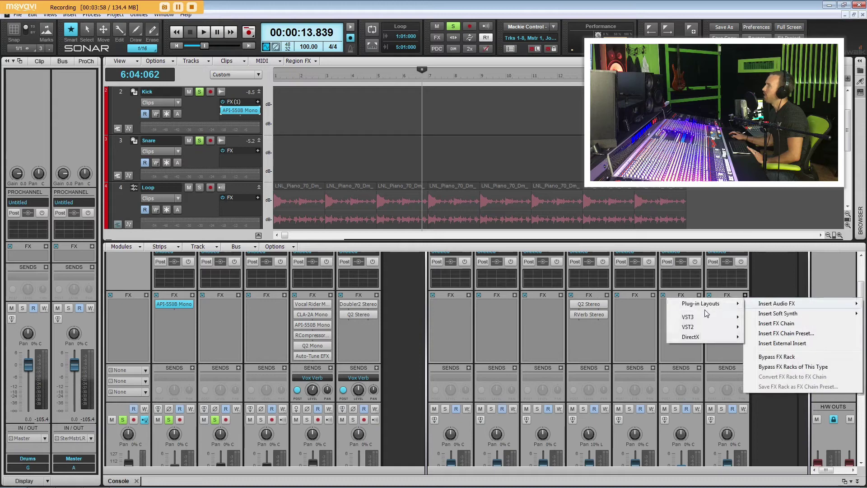
mouse_move(701, 318)
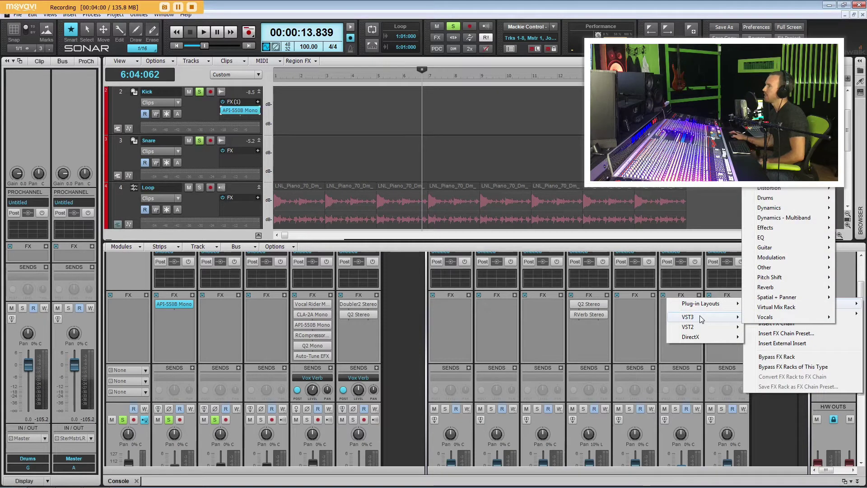
mouse_move(788, 211)
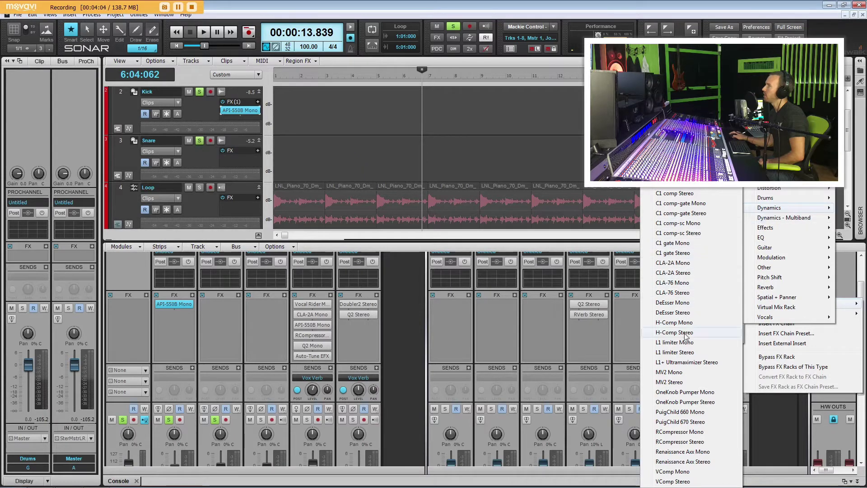
left_click(695, 426)
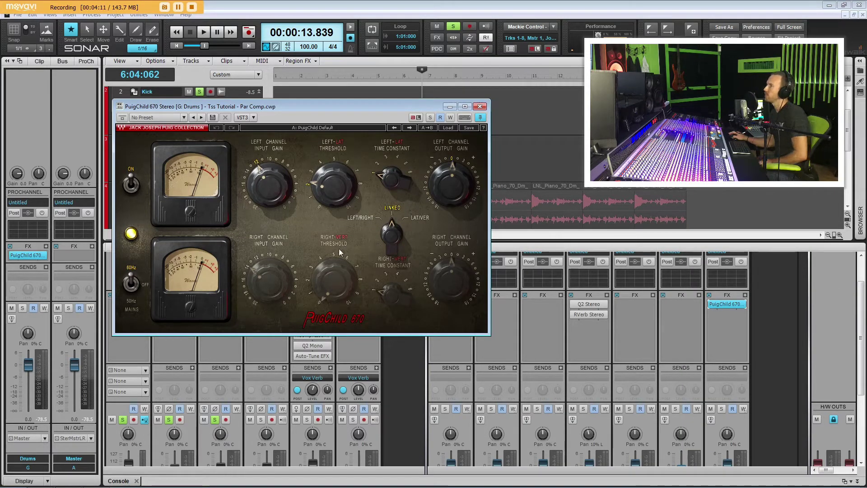
Play the drums from bar 2 and settle the PuigChild left threshold at about 2
left_click_drag(333, 109, 343, 189)
left_click(315, 123)
key("space")
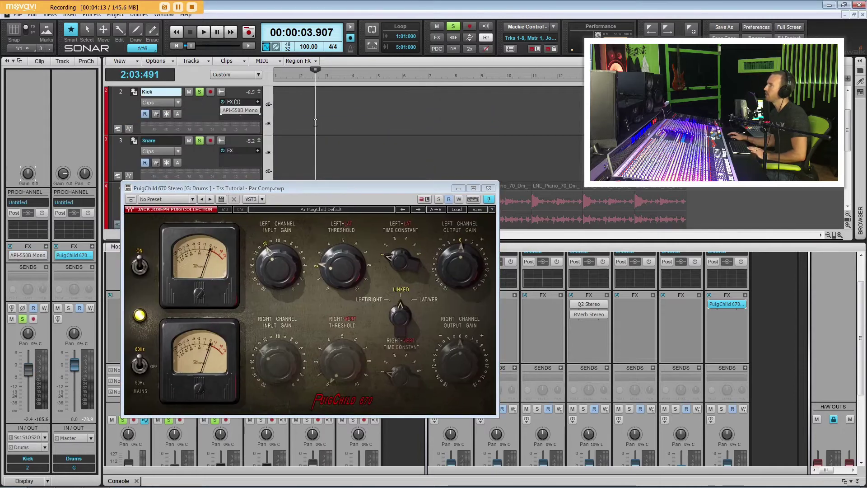
left_click_drag(339, 266, 339, 256)
left_click(376, 180)
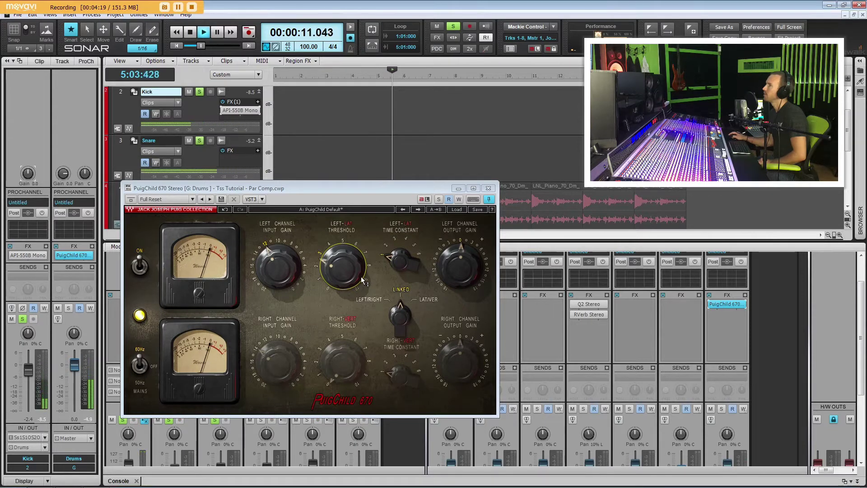
left_click_drag(361, 280, 361, 289)
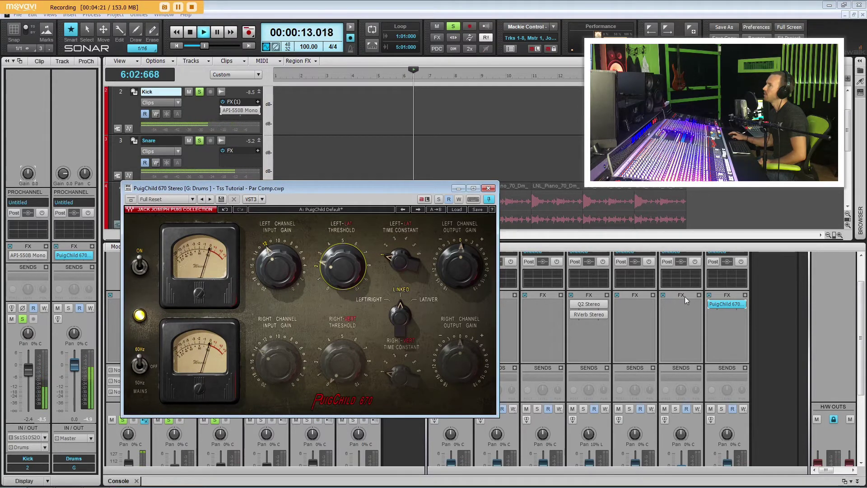
Raise the PuigChild left time constant from 1 to 2, then stop and close the window
left_click(711, 307)
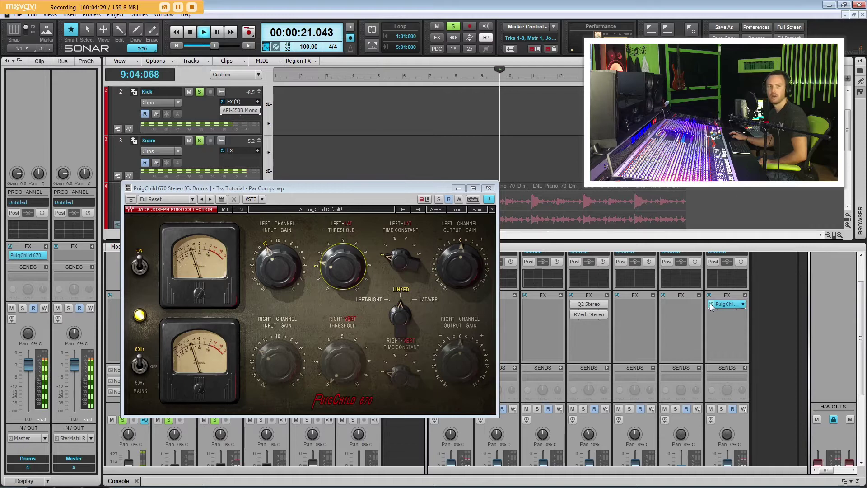
left_click_drag(400, 260, 400, 258)
key("space")
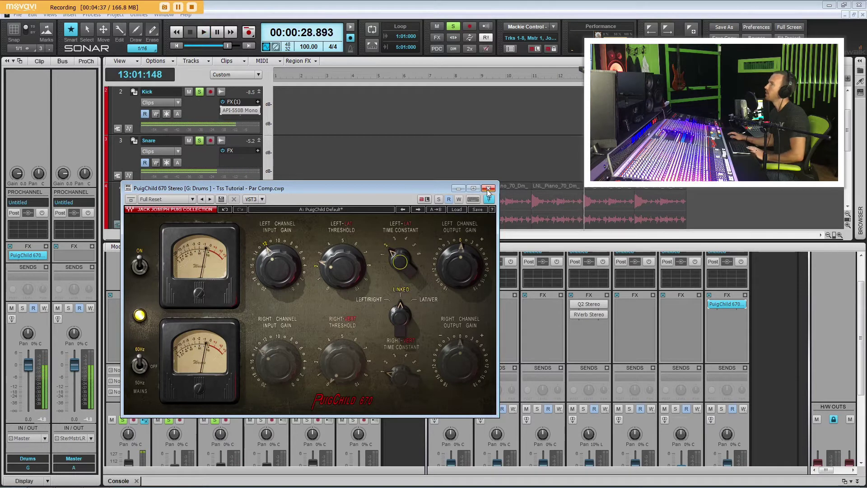
left_click(488, 188)
Replay from the song start with the Drums bus PuigChild window reopened, then stop
left_click_drag(228, 46, 190, 46)
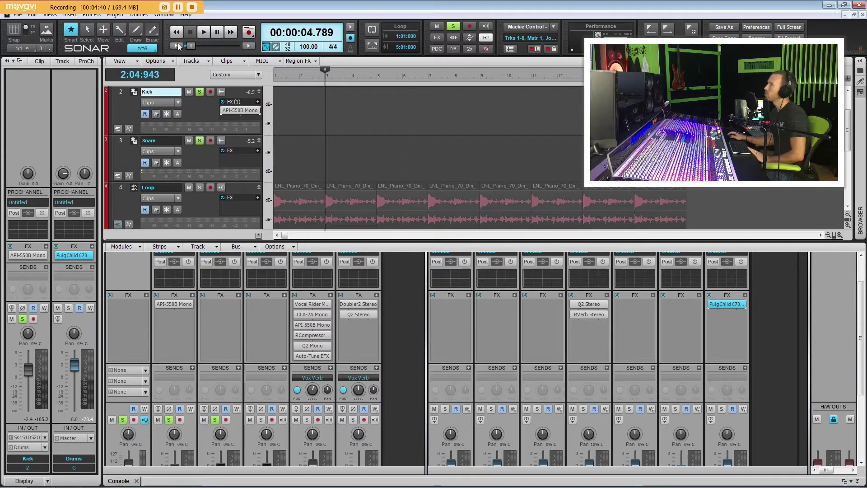
left_click(178, 46)
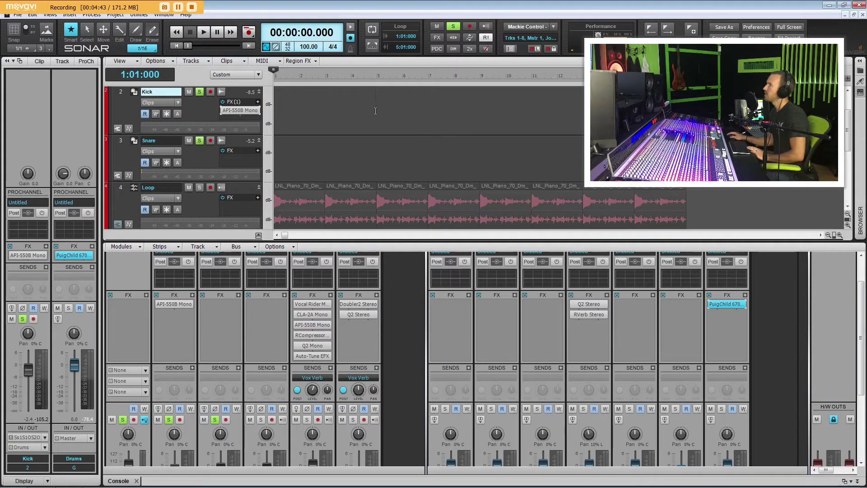
key("space")
left_click(748, 318)
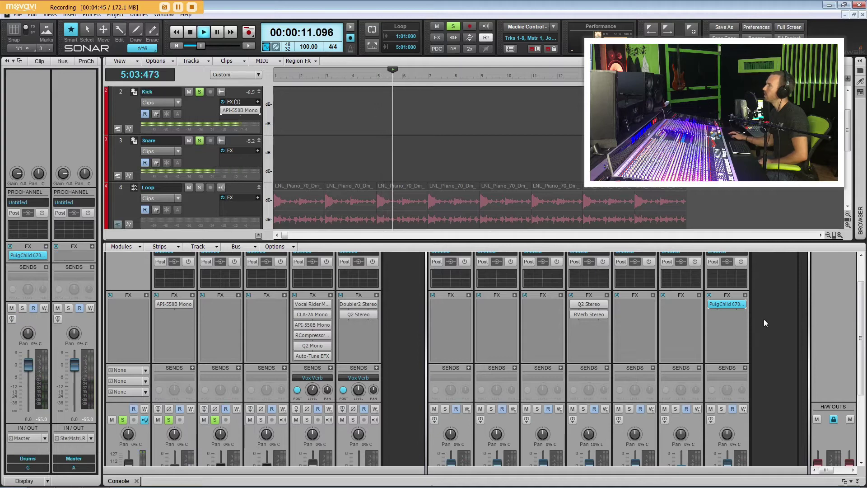
double_click(727, 304)
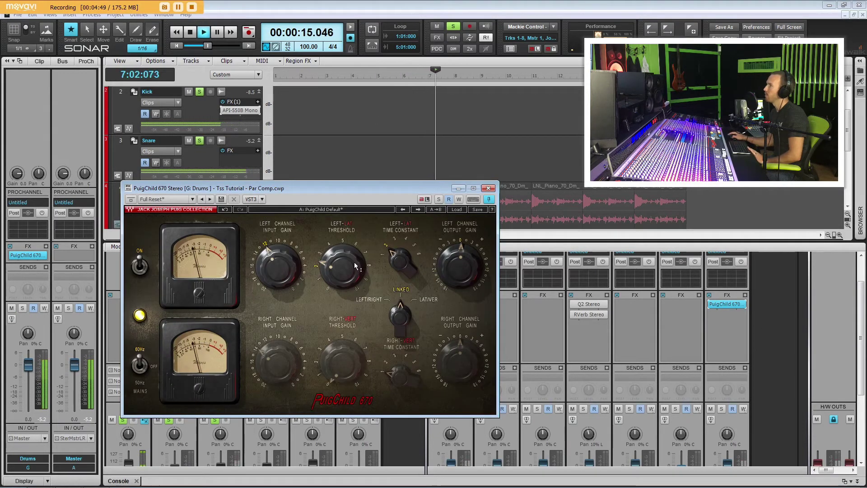
mouse_move(348, 264)
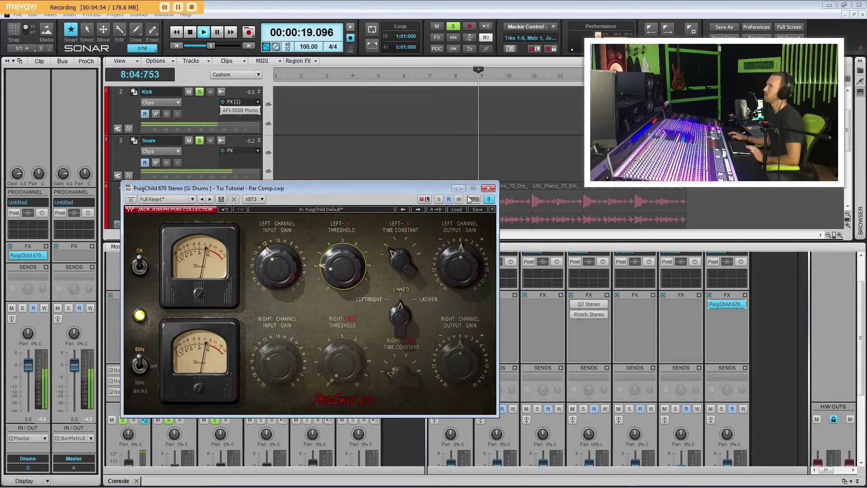
key("space")
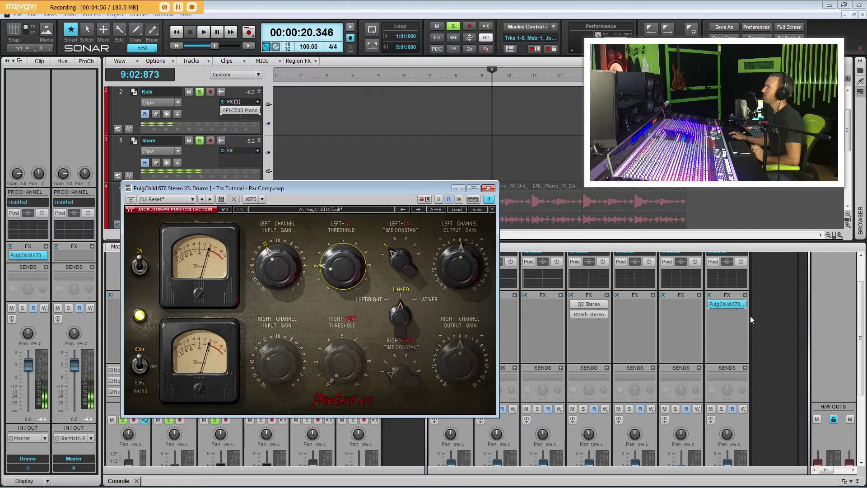
Close the PuigChild window and insert a new stereo bus
double_click(741, 305)
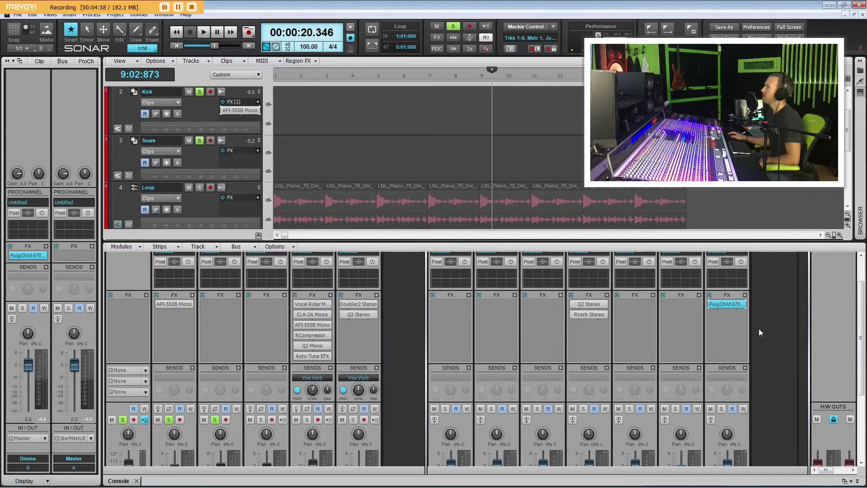
scroll(758, 332, "down", 2)
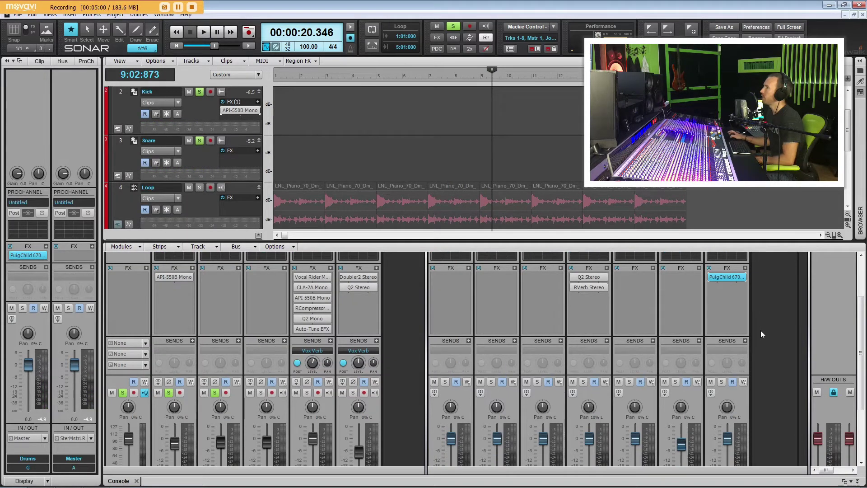
right_click(764, 310)
left_click(770, 314)
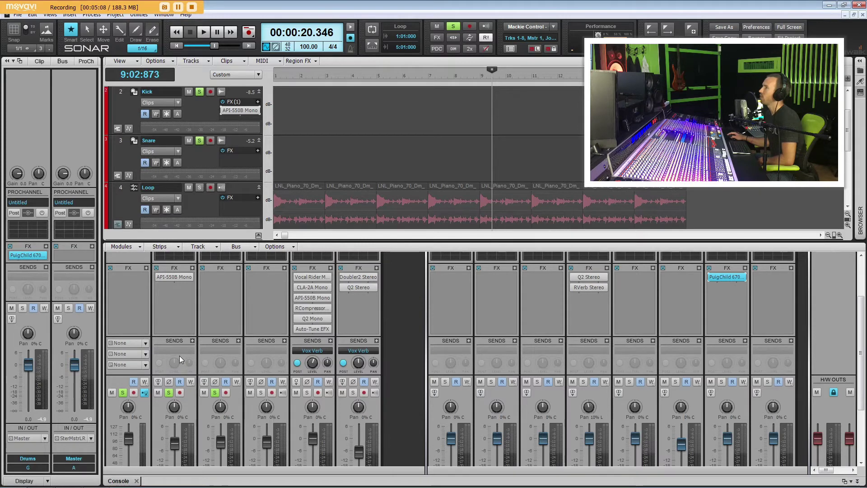
Rename the new Bus H to 'Drums P Comp'
scroll(180, 356, "down", 1)
scroll(180, 356, "down", 2)
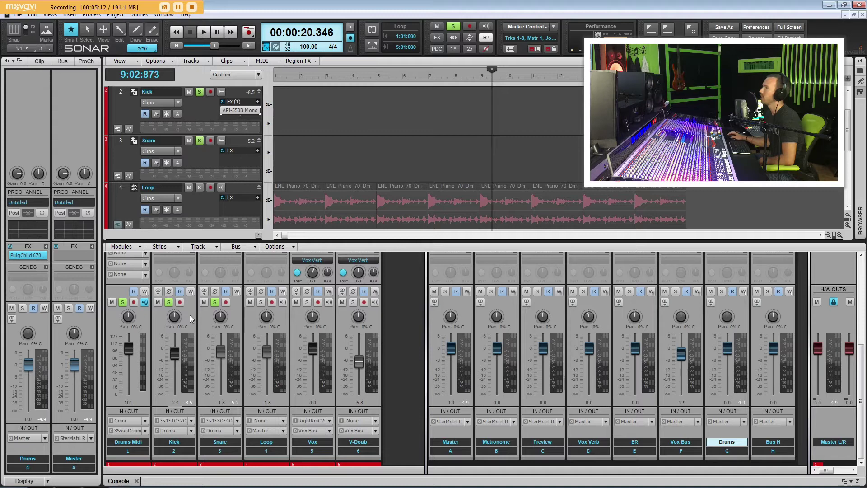
left_click(167, 269)
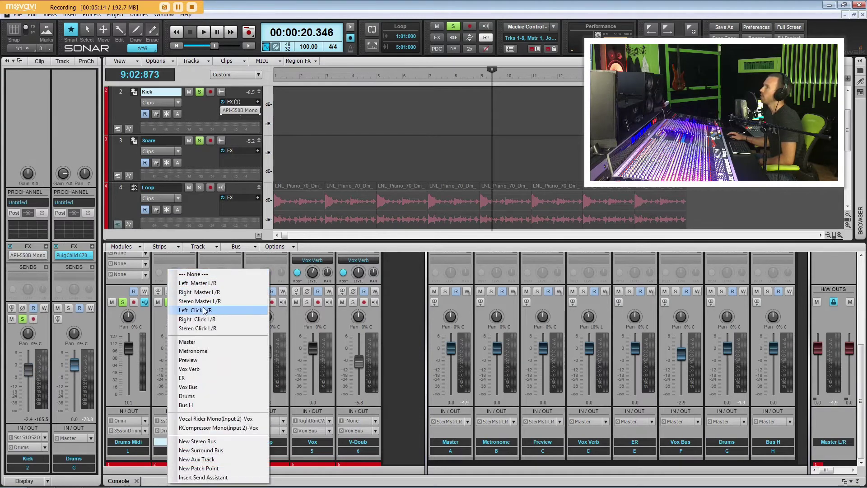
left_click(773, 442)
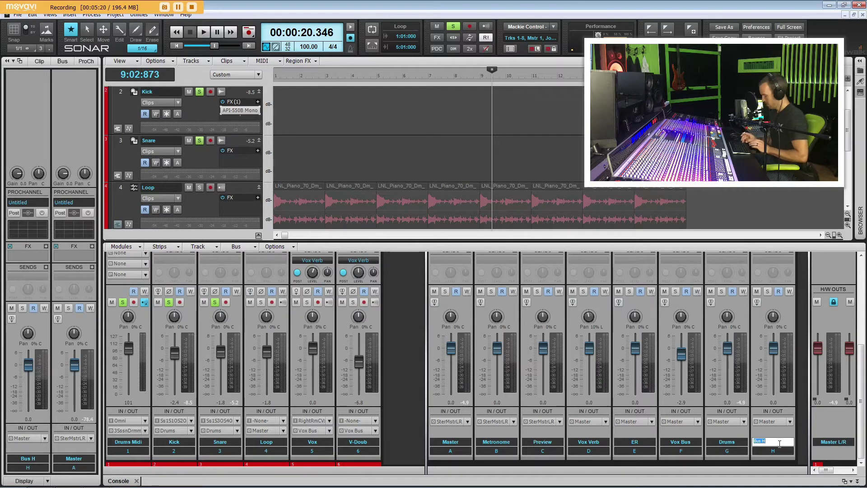
type("Drums")
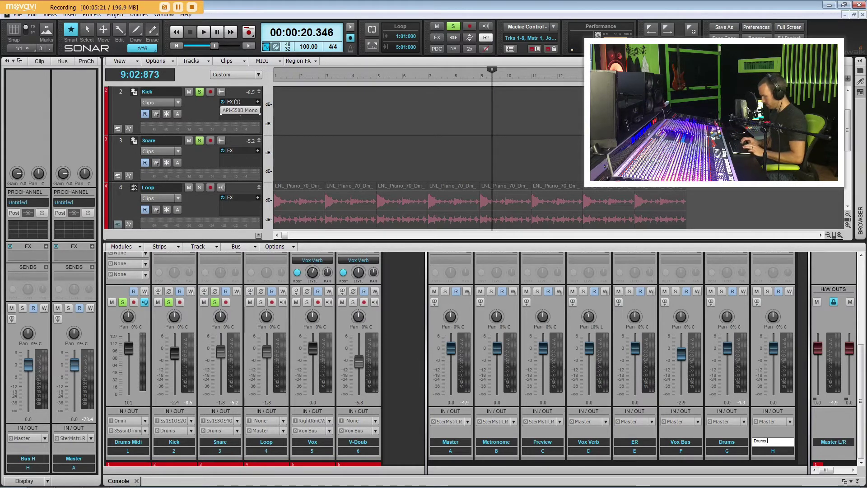
type(" P Comp")
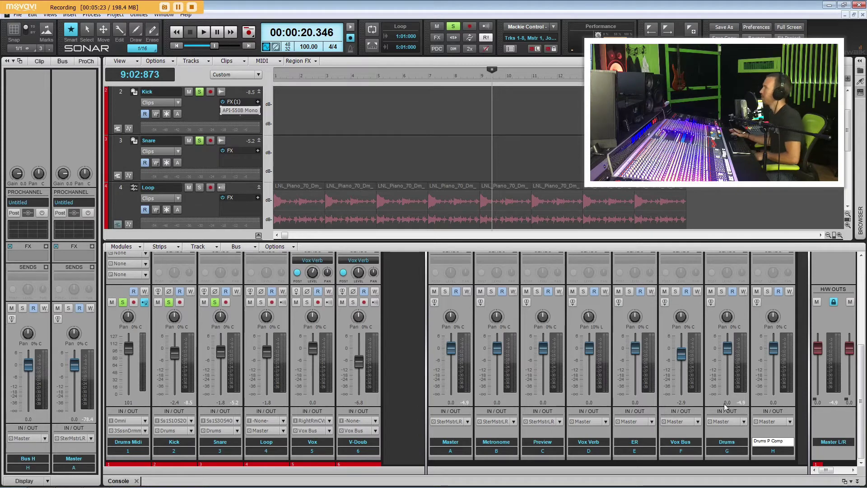
key("Return")
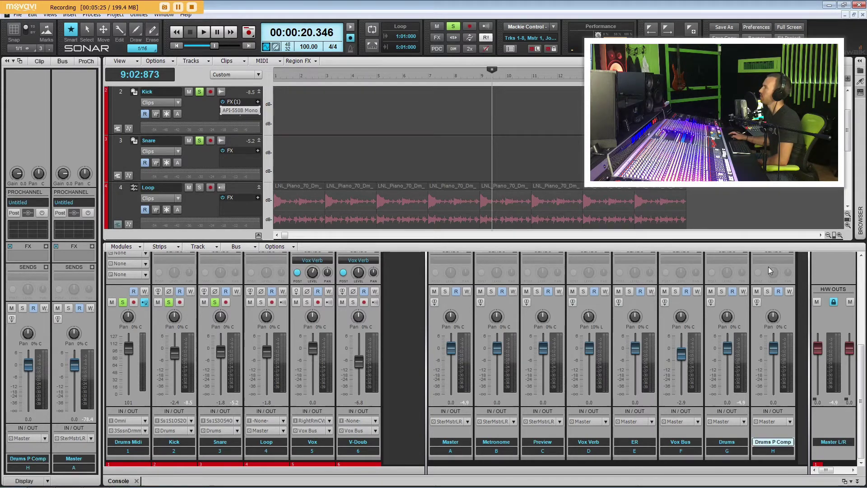
Add sends from the Kick and Snare tracks to the Drums P Comp bus
right_click(174, 273)
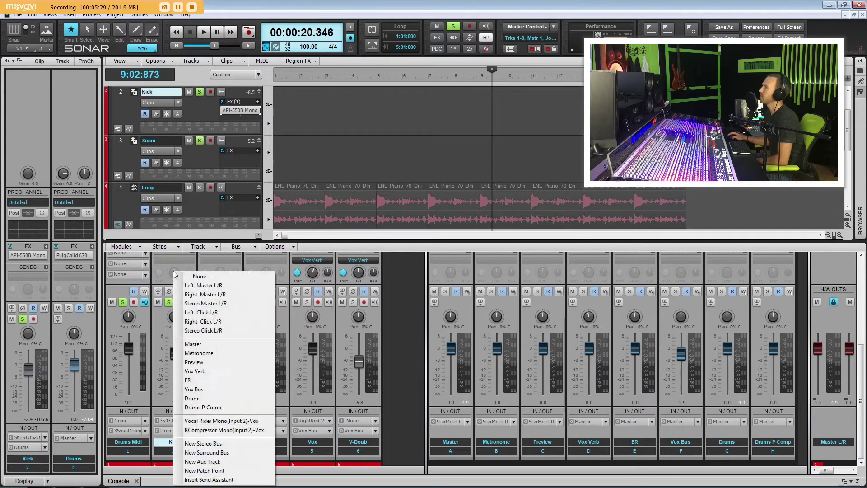
left_click(215, 410)
right_click(219, 273)
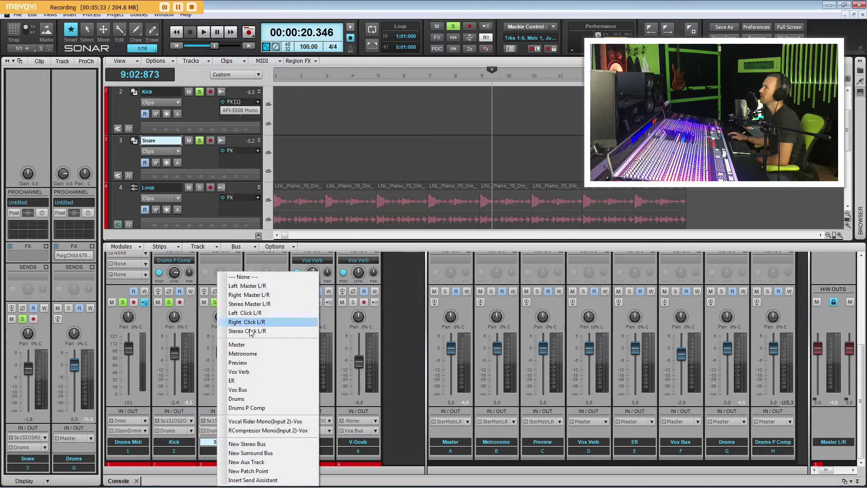
left_click(260, 407)
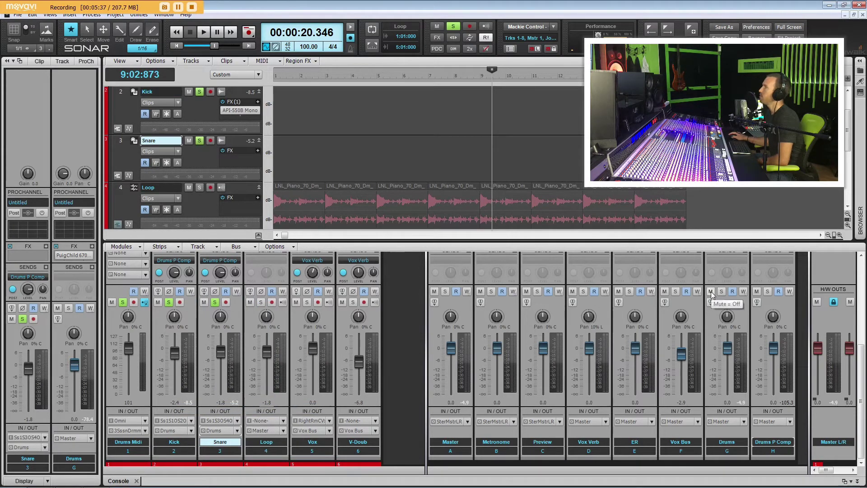
Mute the Drums bus and play from about bar 4 to hear the parallel compression
left_click(727, 281)
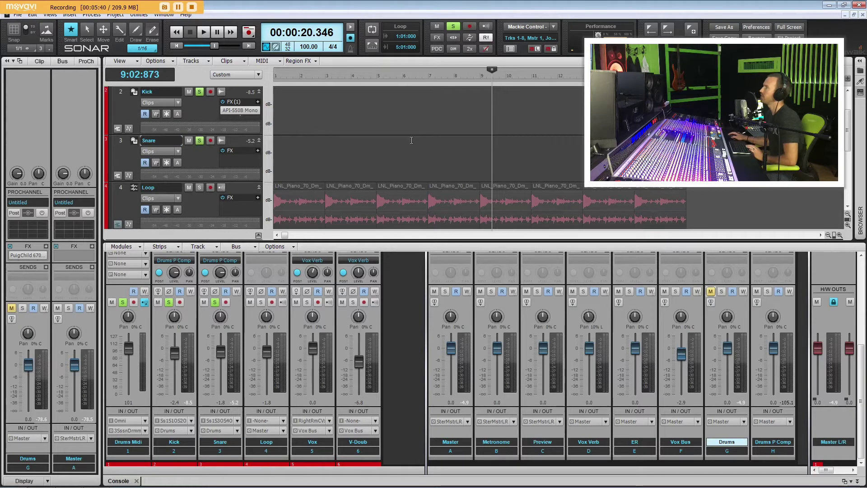
left_click(363, 154)
left_click(356, 116)
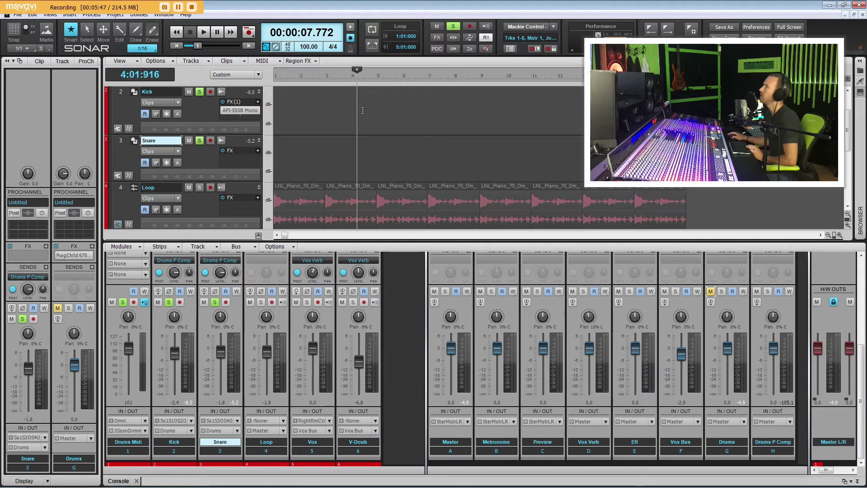
key("space")
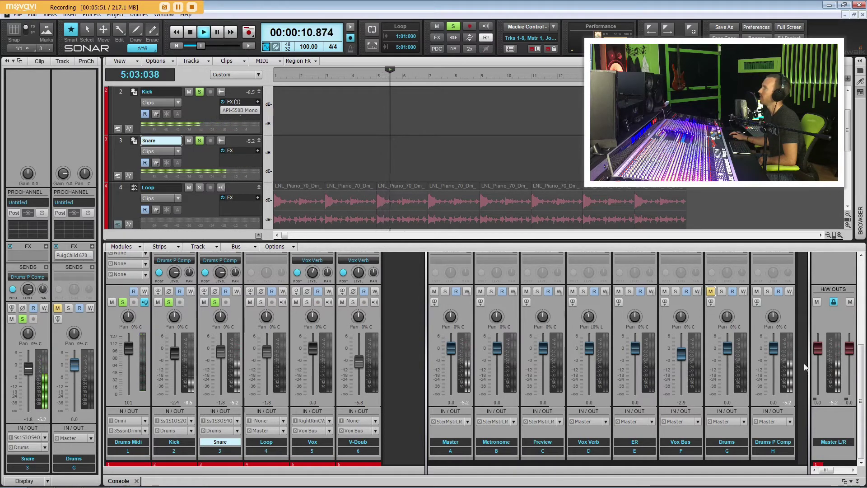
left_click(710, 293)
left_click(710, 293)
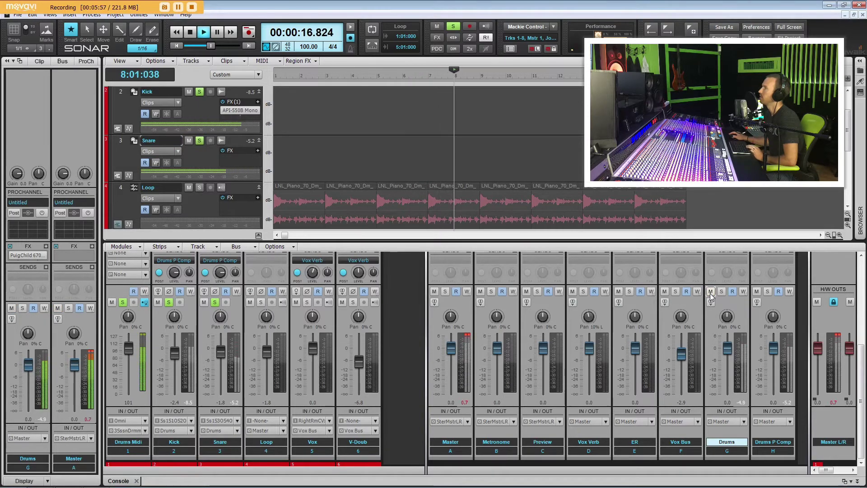
left_click(451, 348)
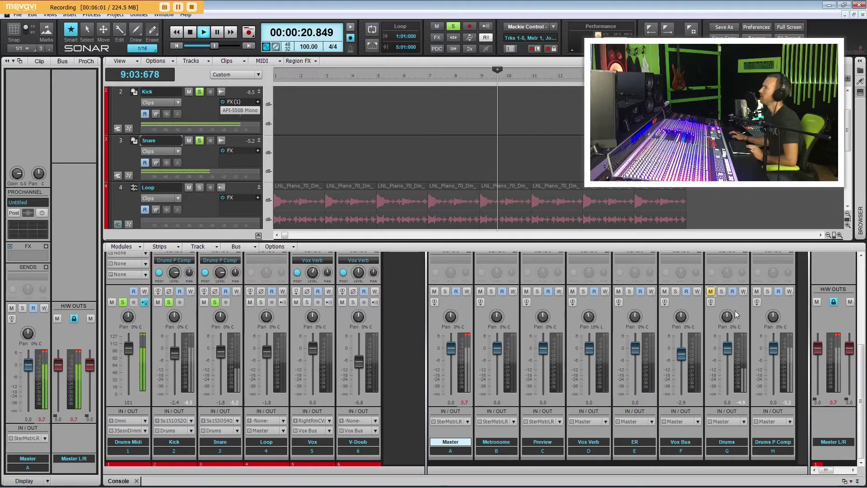
Stop playback and insert Slate Virtual Mix Rack on the Drums P Comp bus
left_click(474, 173)
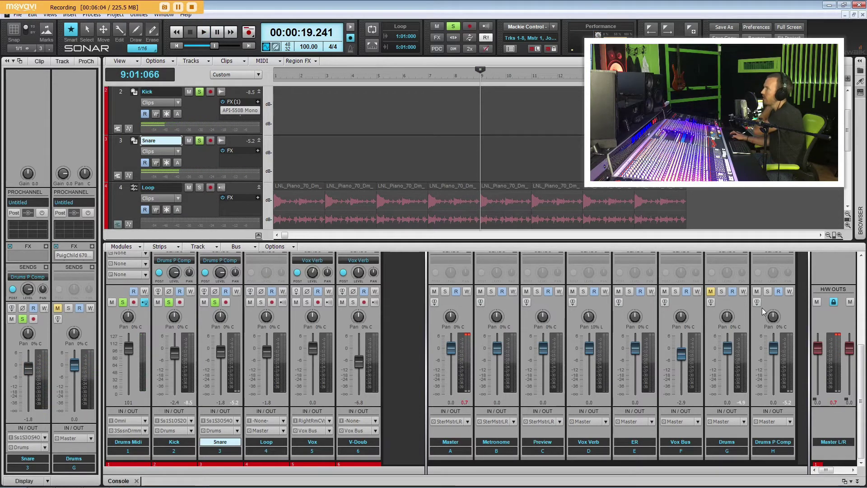
scroll(800, 305, "up", 5)
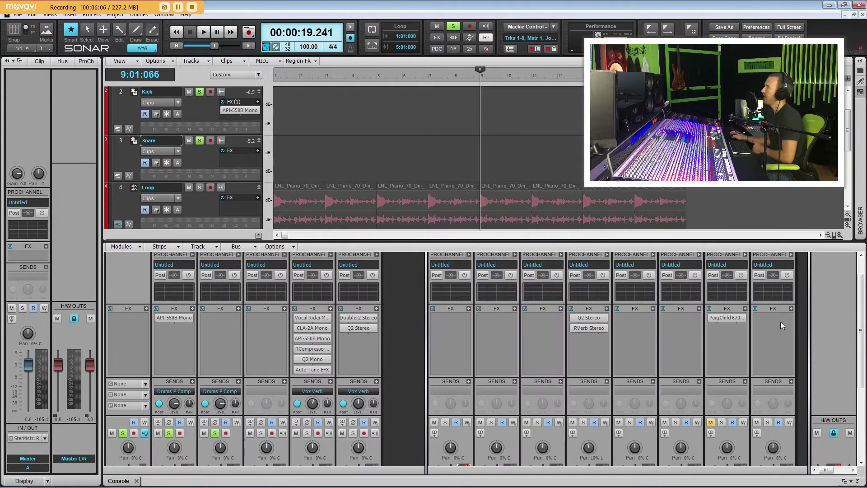
right_click(765, 326)
mouse_move(786, 334)
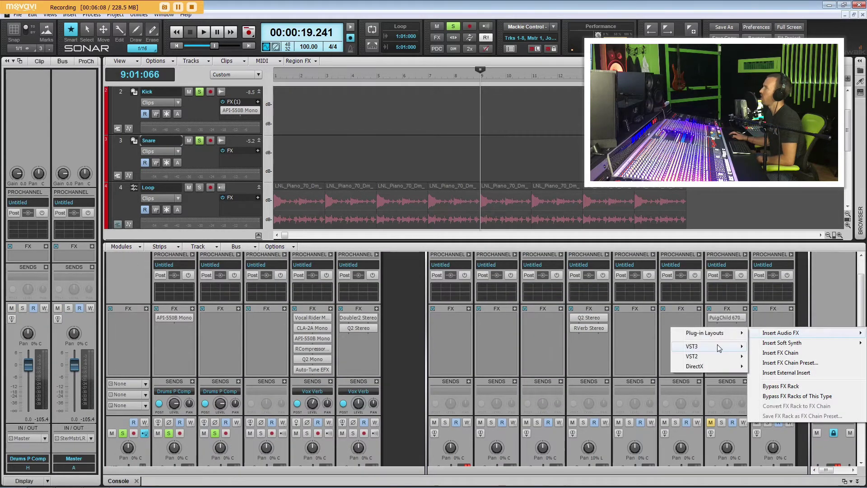
mouse_move(719, 347)
left_click(791, 336)
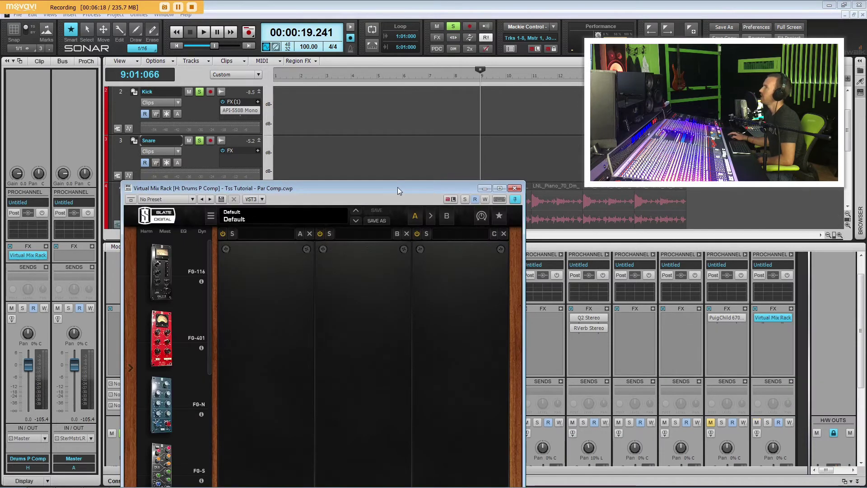
left_click_drag(397, 188, 405, 129)
Load the FG-116 compressor into rack slot A and the FG-S EQ into slot B
left_click(358, 96)
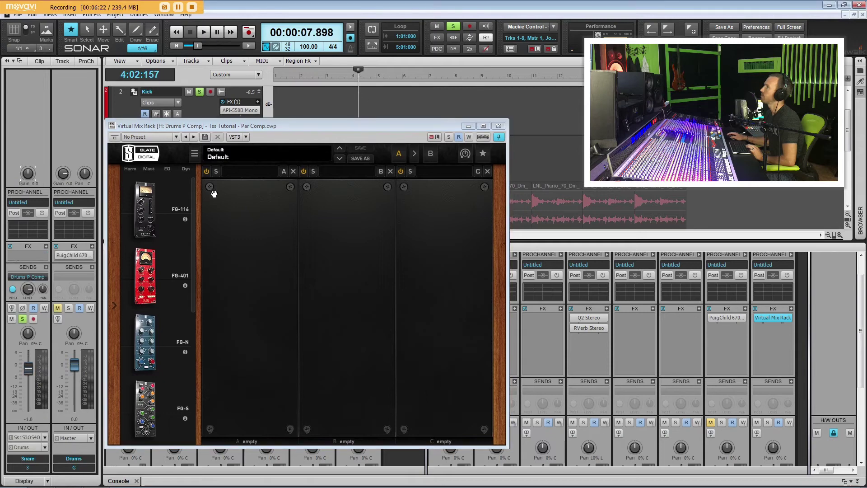
left_click_drag(151, 216, 253, 246)
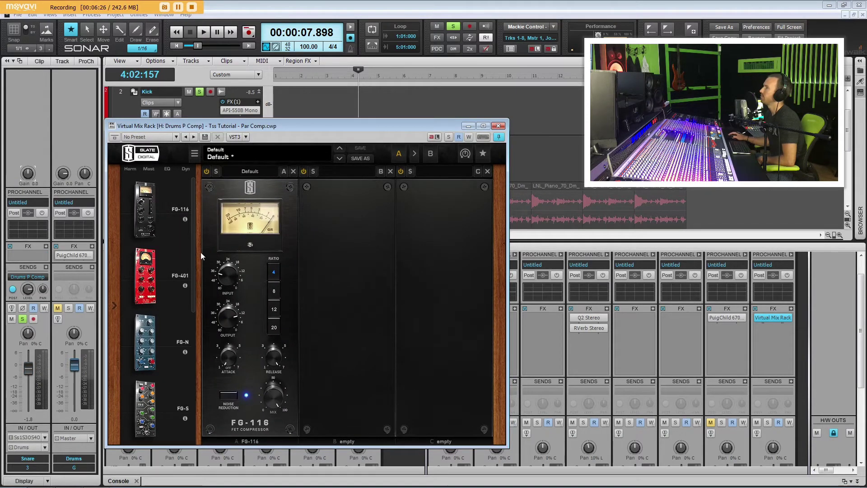
scroll(194, 253, "down", 2)
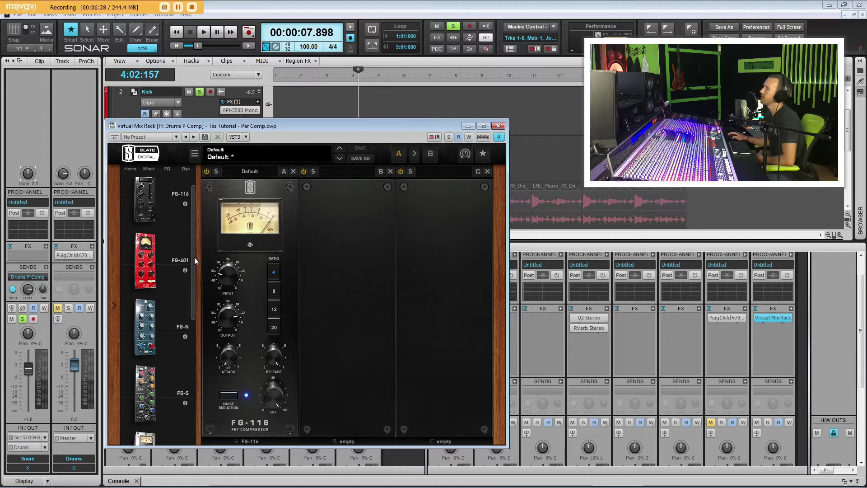
left_click_drag(145, 392, 343, 343)
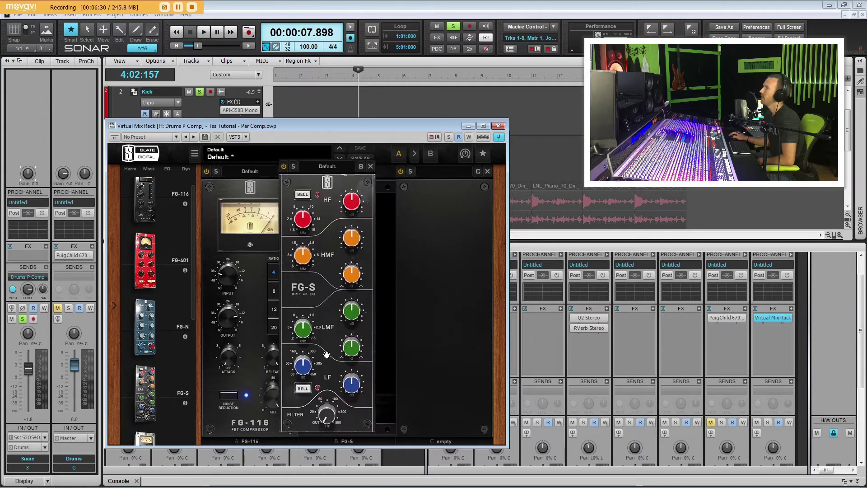
left_click_drag(363, 129, 385, 126)
Move the FG-S EQ ahead of the FG-116 and cut its high-mid gain to about -3 dB
left_click(380, 93)
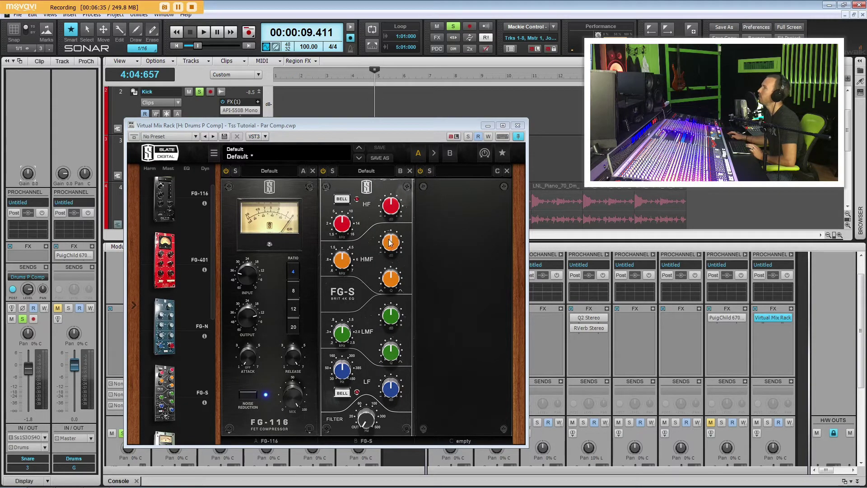
left_click_drag(345, 185, 259, 189)
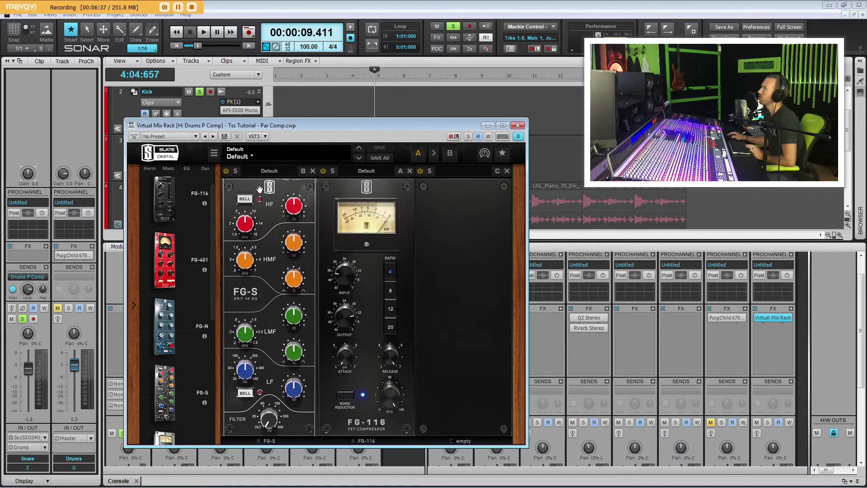
left_click_drag(296, 244, 299, 258)
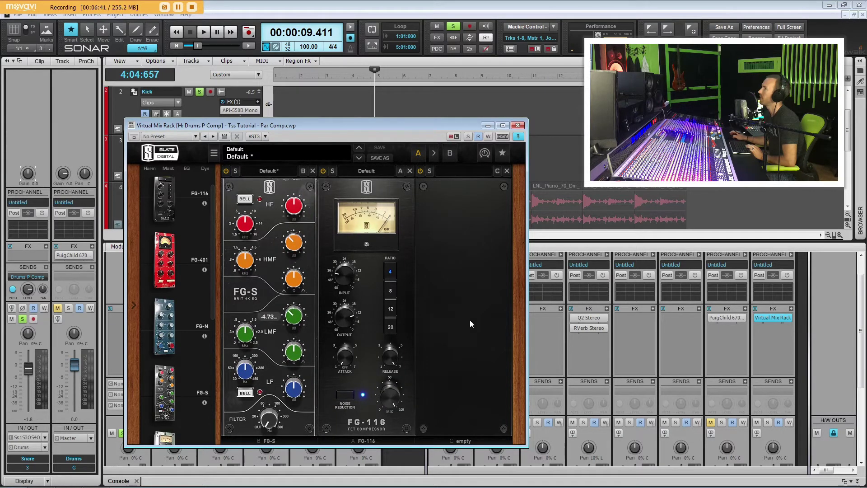
Boost the FG-S low band to +3.15 dB during playback, then restart near the top
key("space")
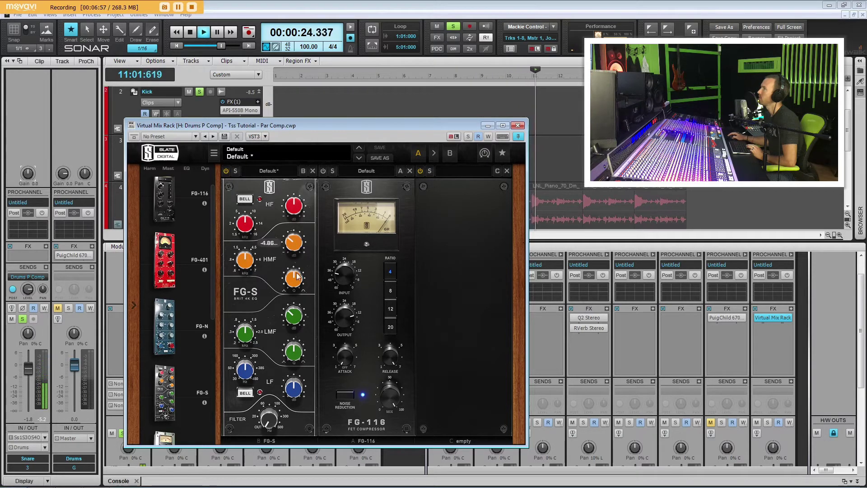
mouse_move(297, 315)
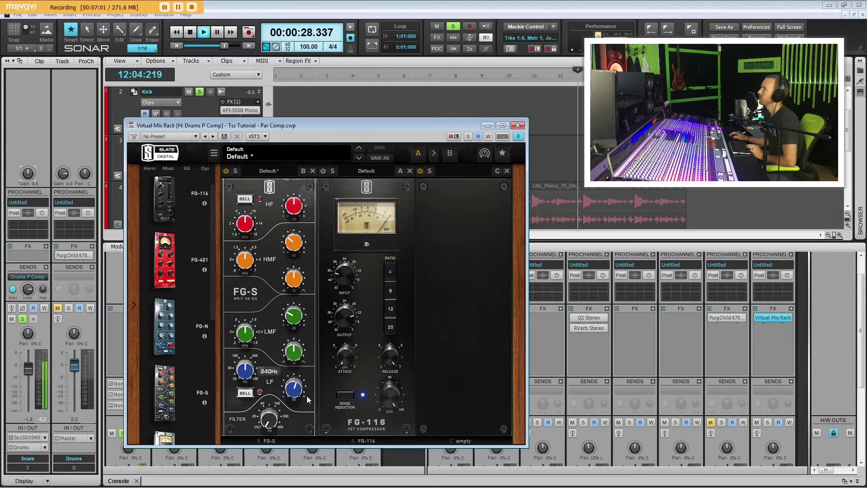
left_click_drag(289, 396, 287, 391)
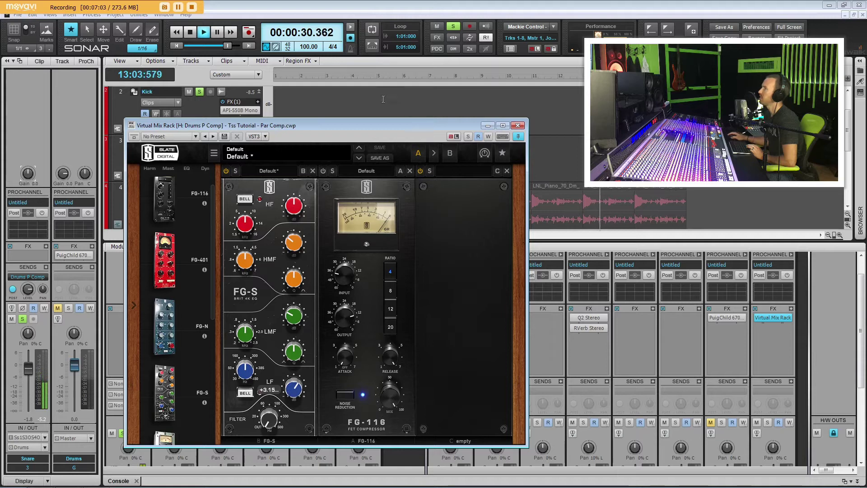
left_click(361, 99)
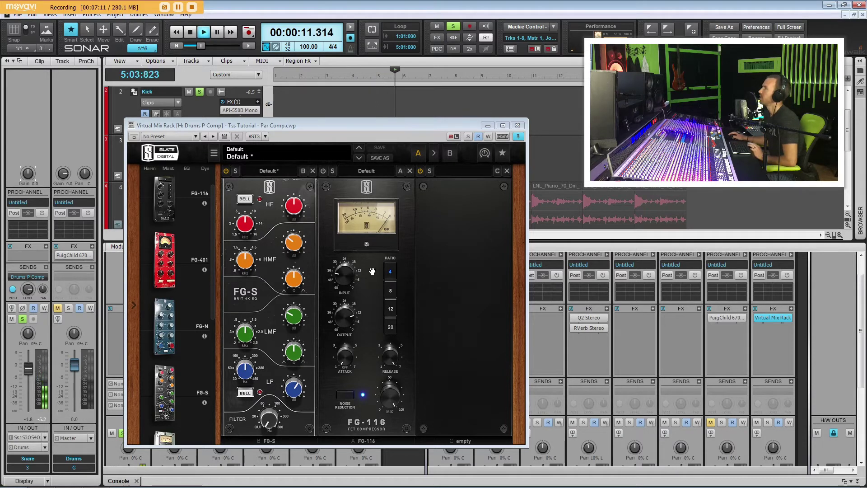
Switch on the FG-116, set its ratio to 12 and lower its output to about -21.7
left_click(323, 171)
mouse_move(341, 256)
left_click_drag(346, 314, 348, 334)
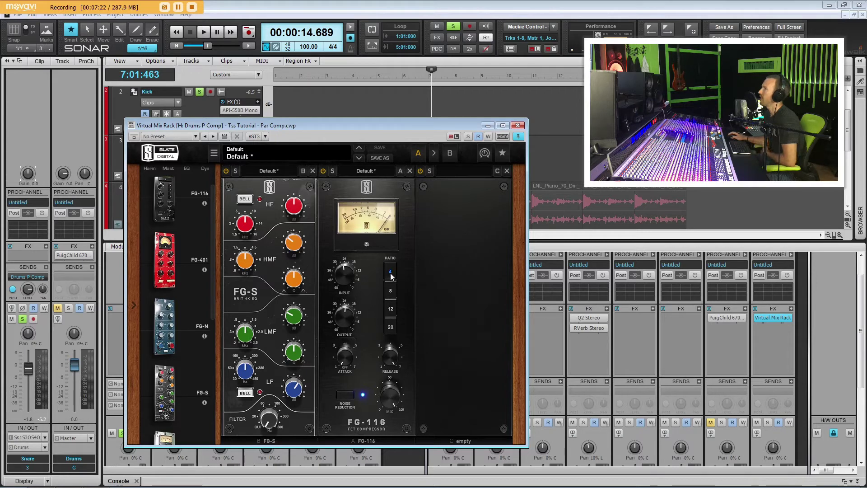
left_click(343, 97)
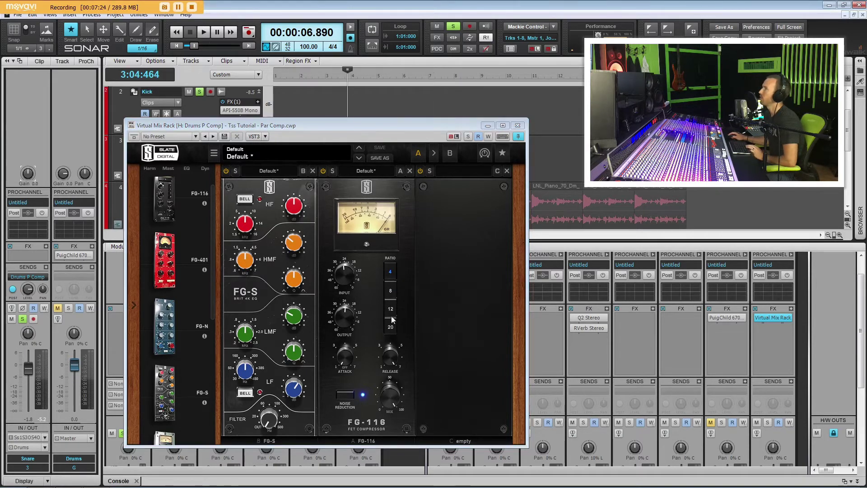
left_click(390, 310)
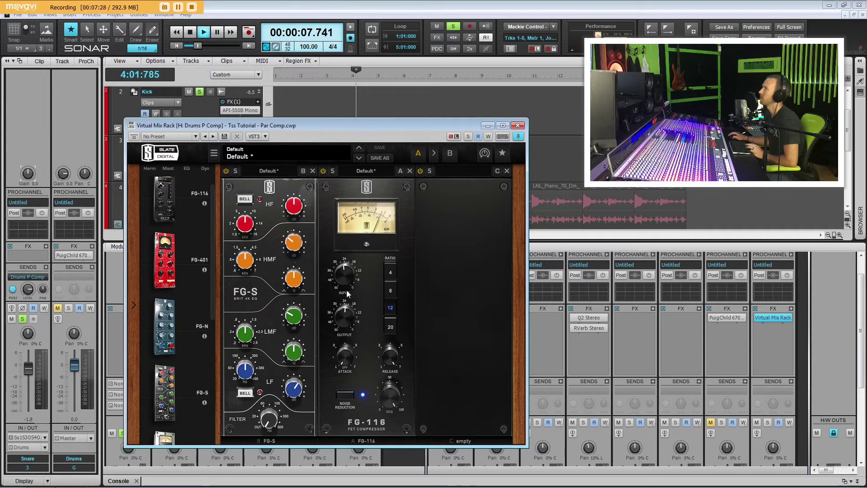
mouse_move(345, 280)
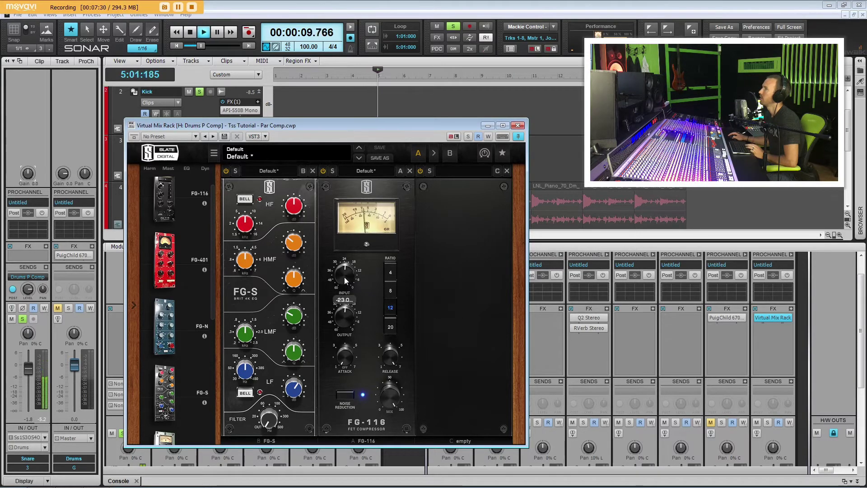
left_click_drag(348, 306, 349, 313)
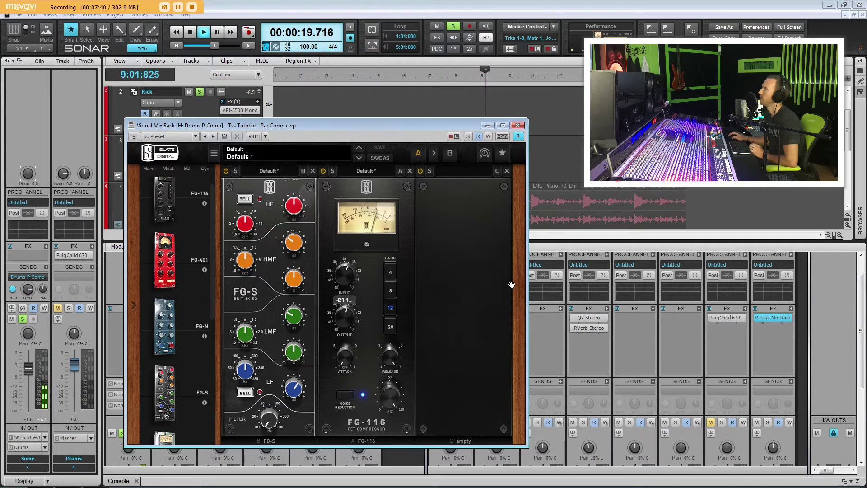
Close the mix rack window and compare the drums with Drums P Comp muted and unmuted
left_click(517, 125)
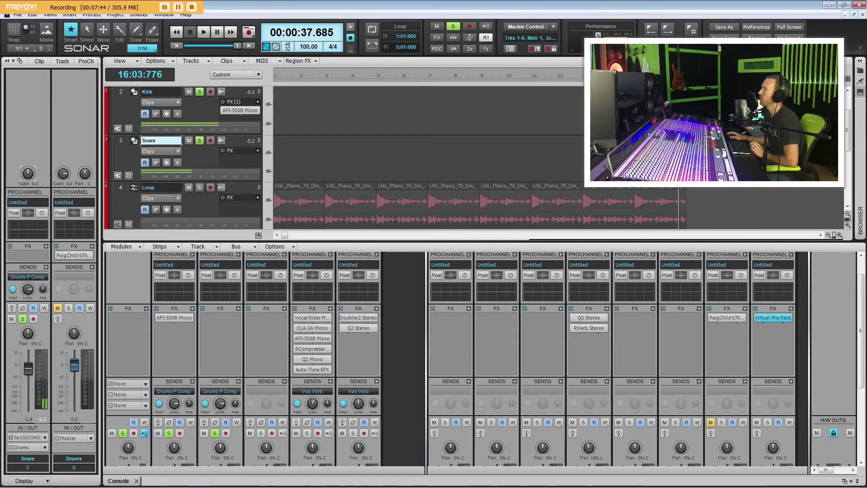
scroll(683, 194, "down", 1)
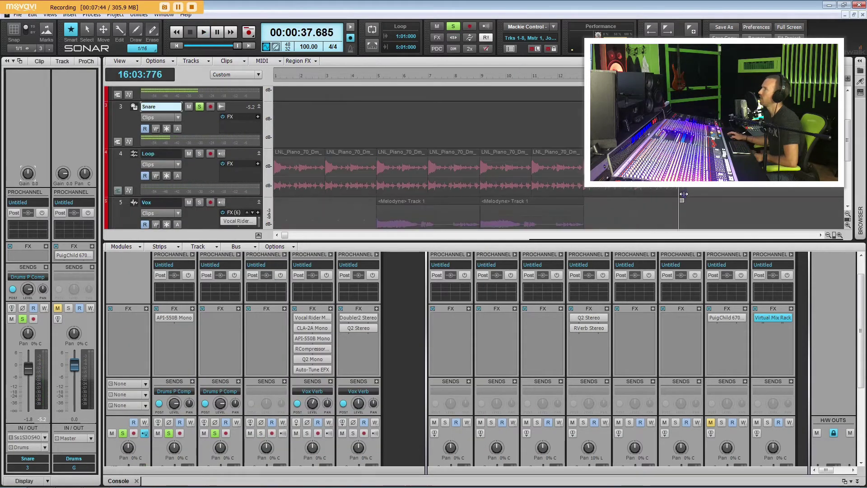
left_click(806, 339)
scroll(801, 339, "down", 3)
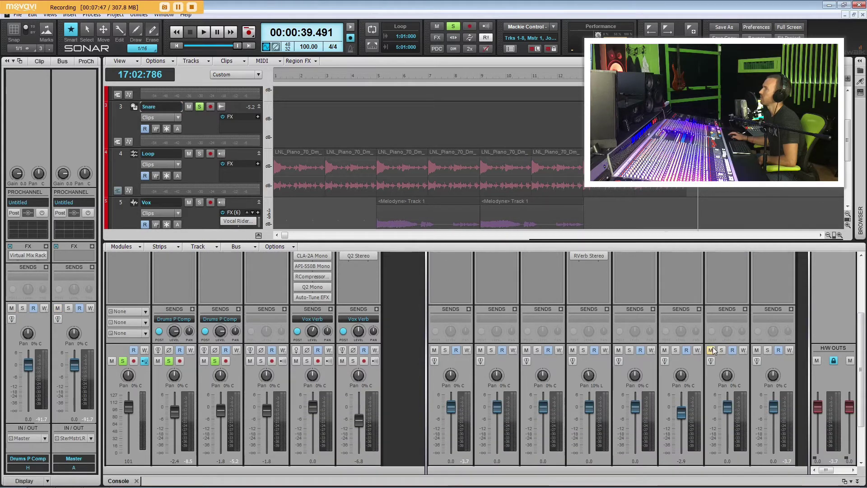
left_click(425, 116)
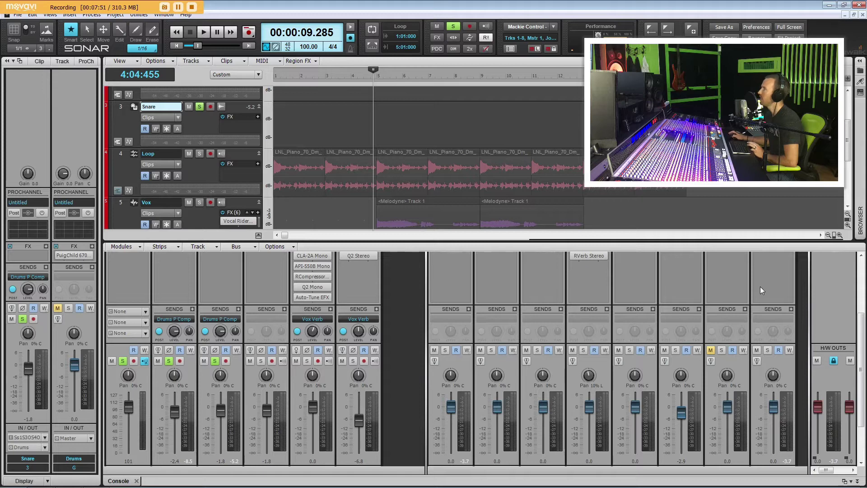
key("space")
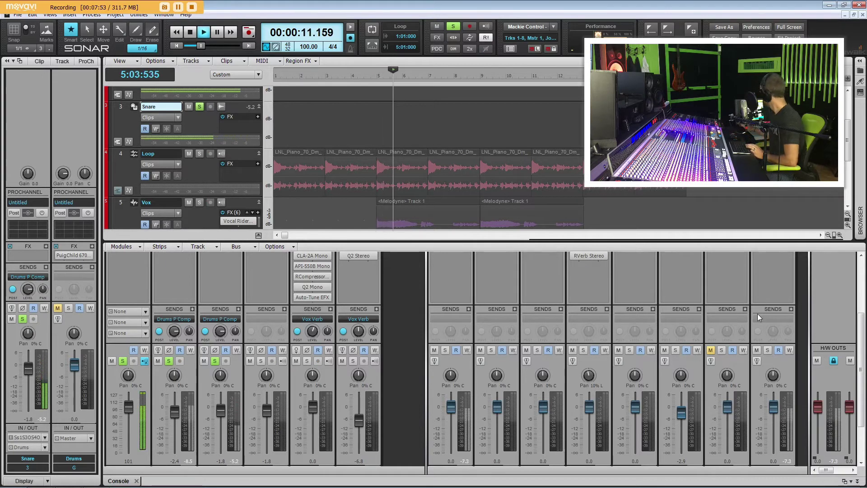
left_click(768, 351)
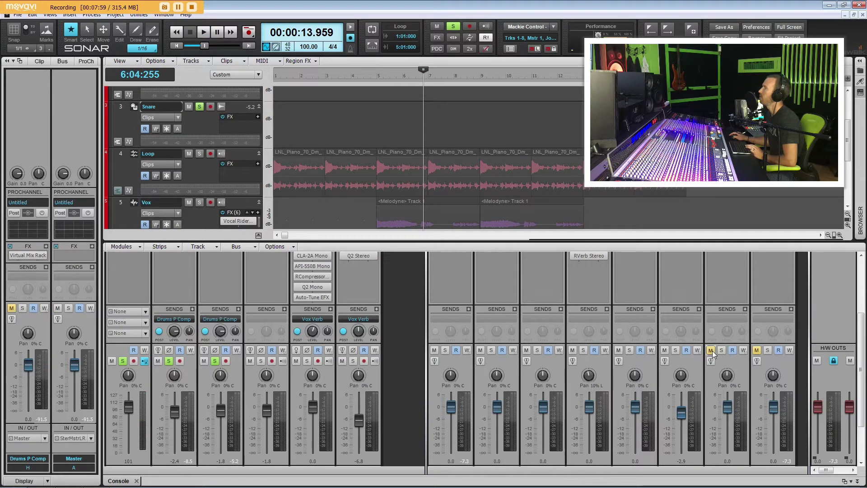
left_click(425, 110)
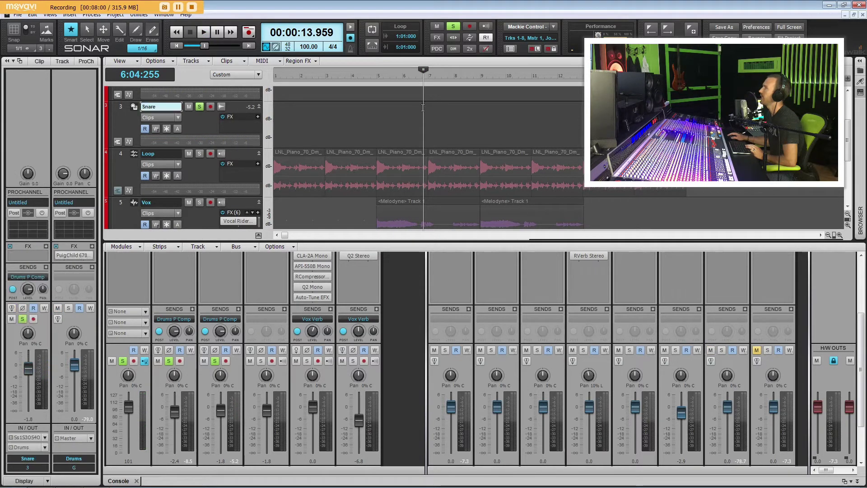
Mute the Drums bus and replay the mix from about bar 5
left_click(716, 307)
scroll(733, 330, "down", 2)
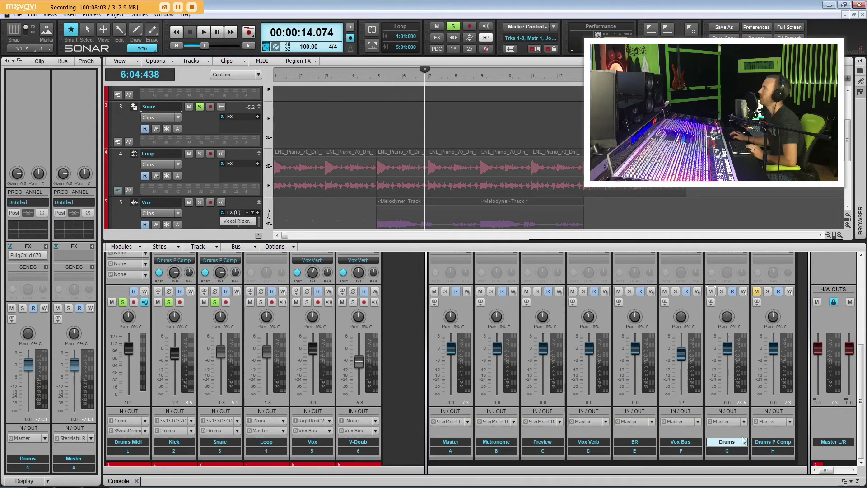
key("space")
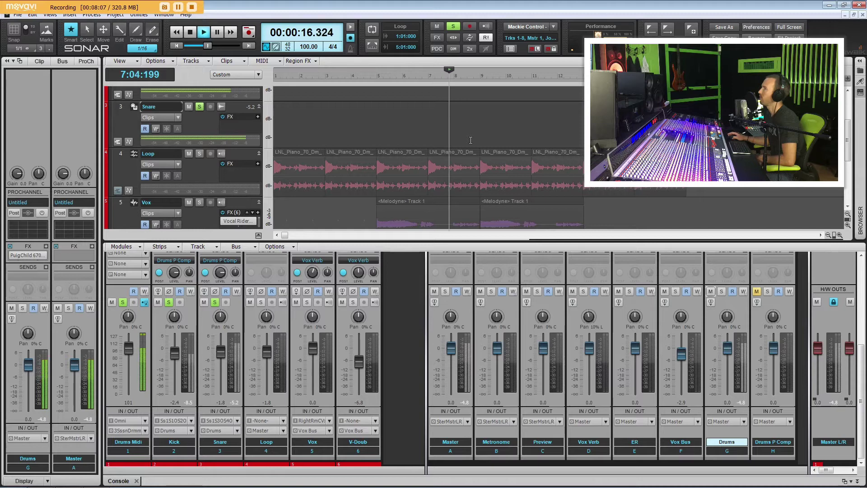
left_click(710, 292)
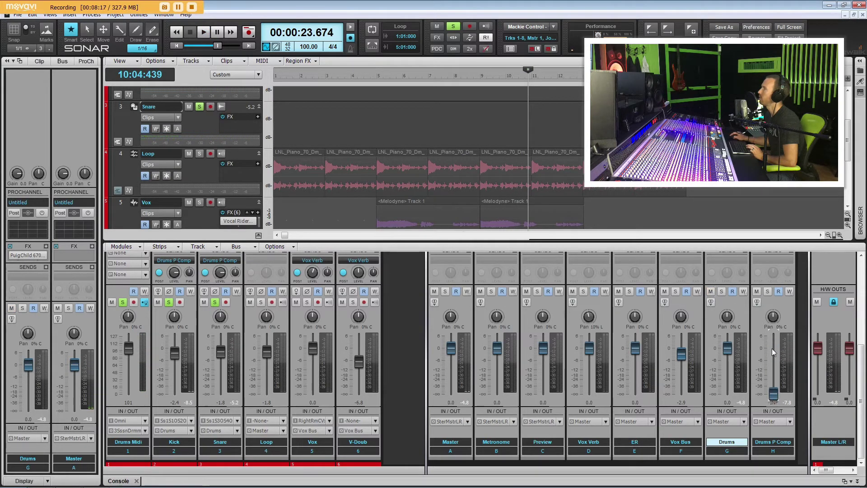
left_click(375, 105)
key("space")
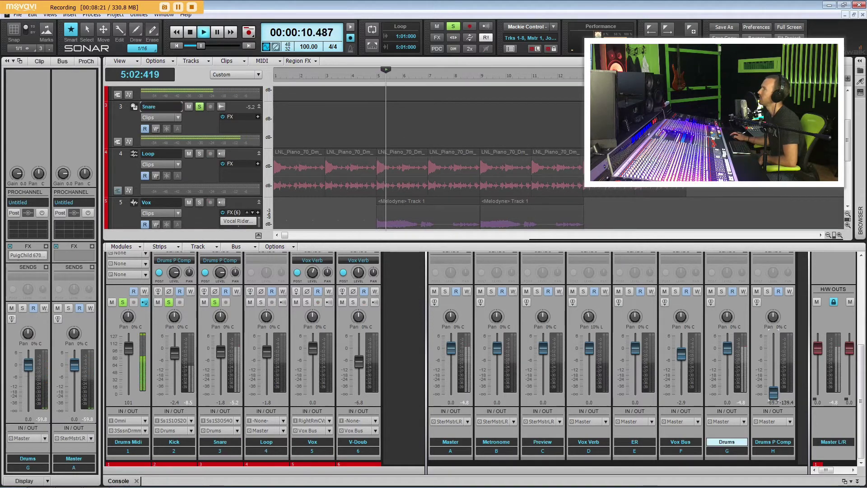
Raise the Drums P Comp fader to about -4.3 dB and audition the blend from bars 6-7
left_click_drag(773, 391, 773, 357)
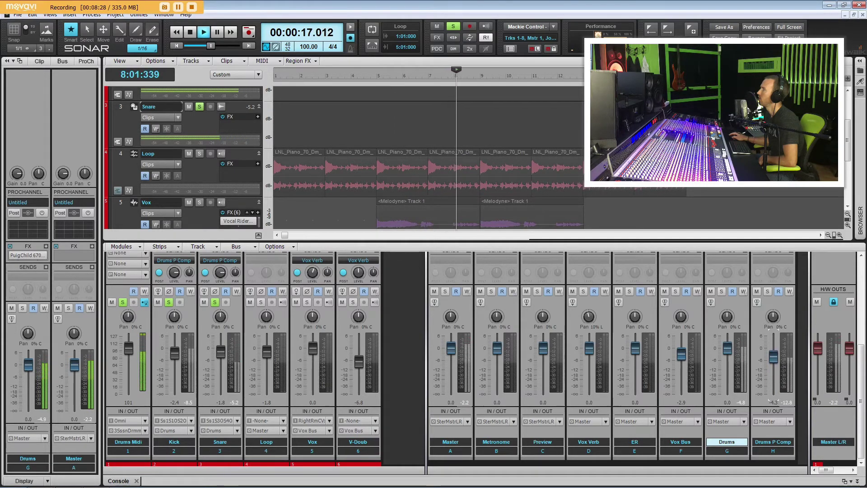
left_click(757, 292)
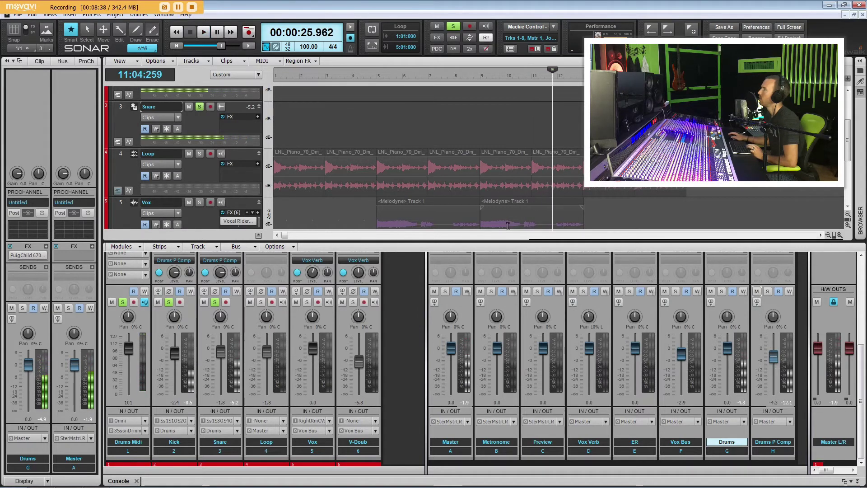
left_click(434, 113)
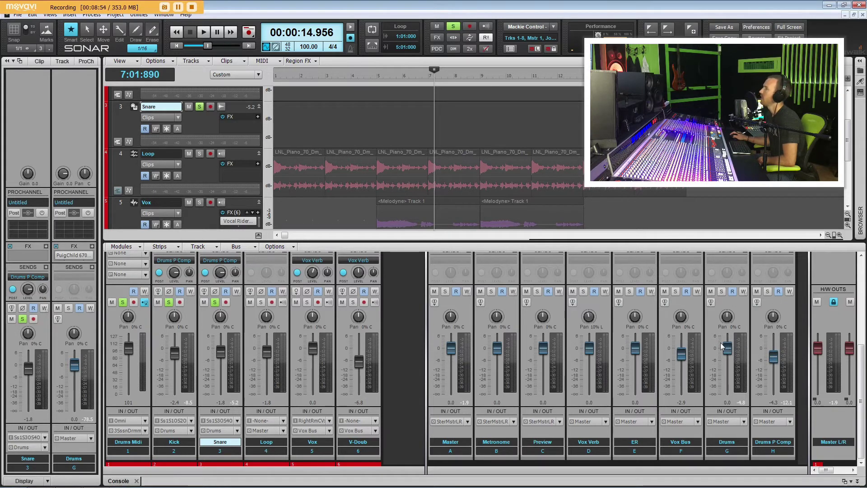
left_click(429, 119)
key("space")
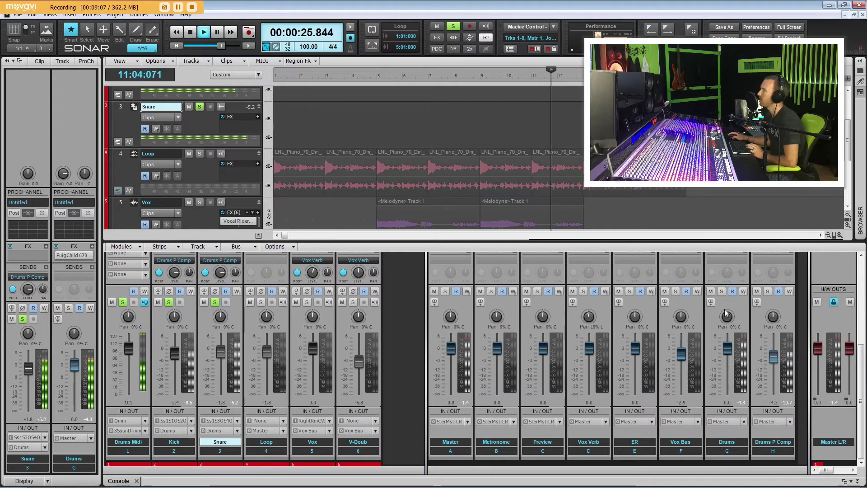
mouse_move(726, 313)
key("space")
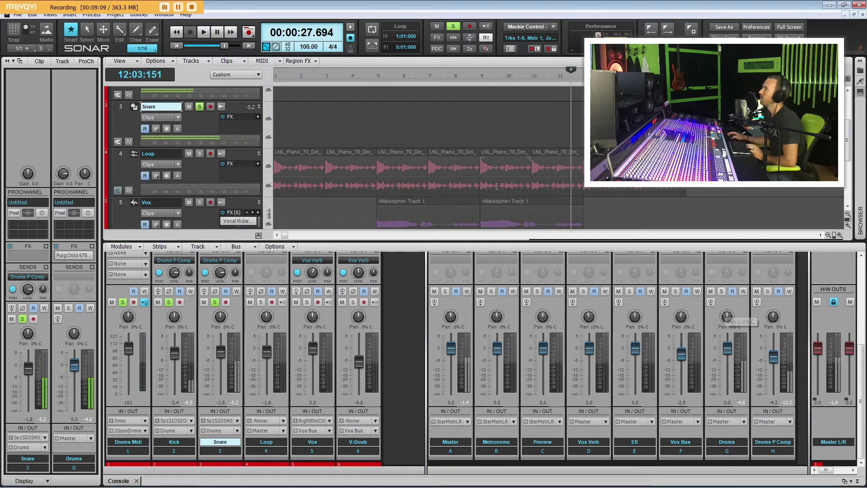
left_click(401, 112)
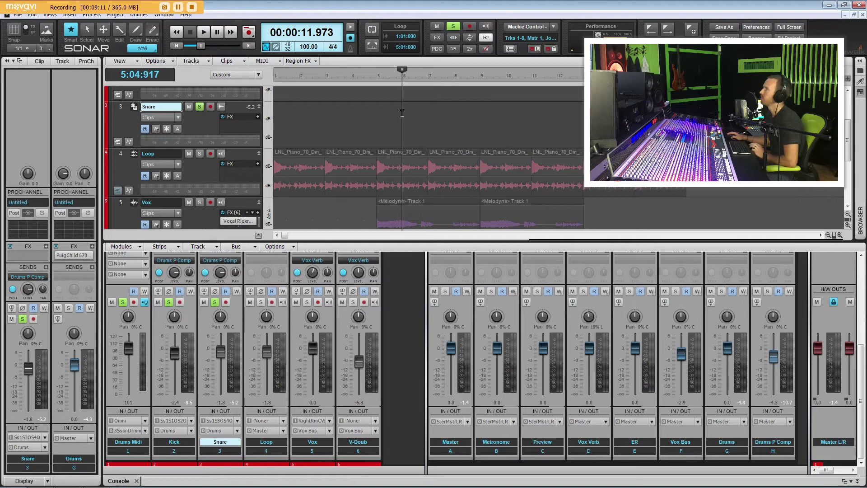
key("space")
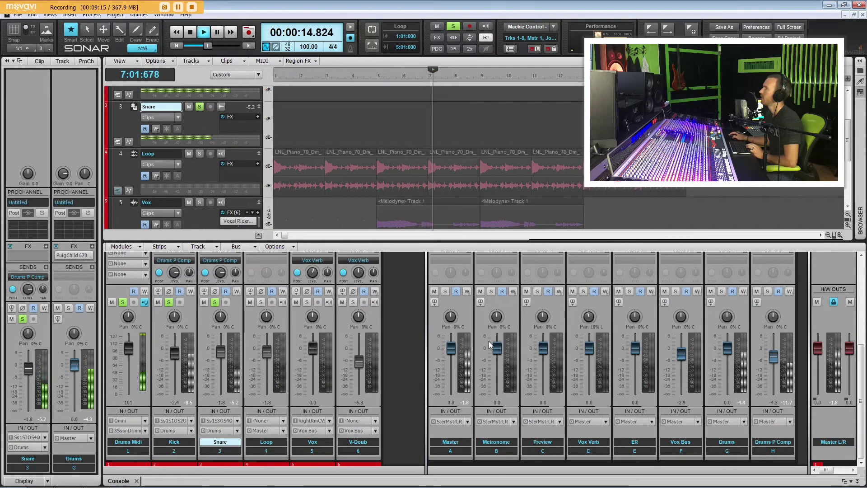
left_click(468, 354)
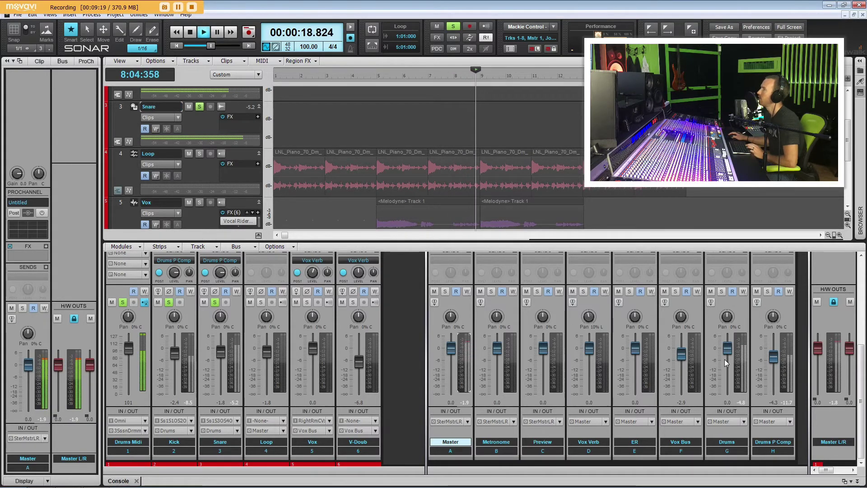
Assign both the Drums and Drums P Comp faders to group K
right_click(731, 287)
mouse_move(749, 309)
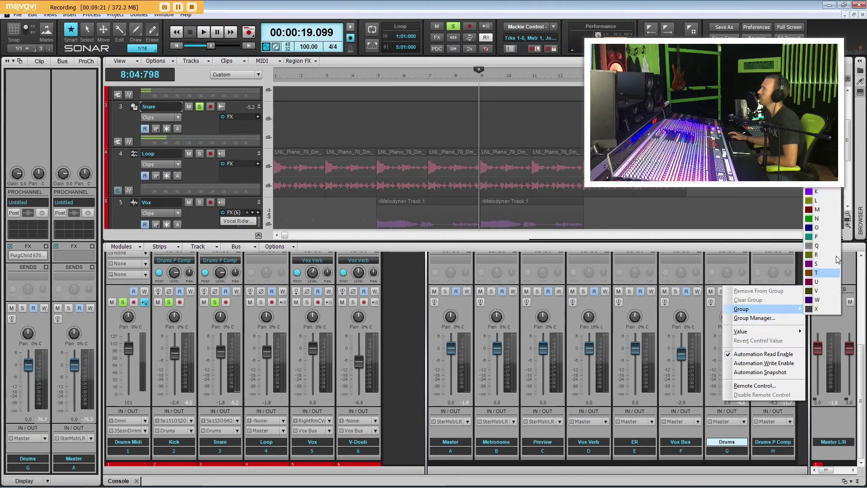
left_click(822, 194)
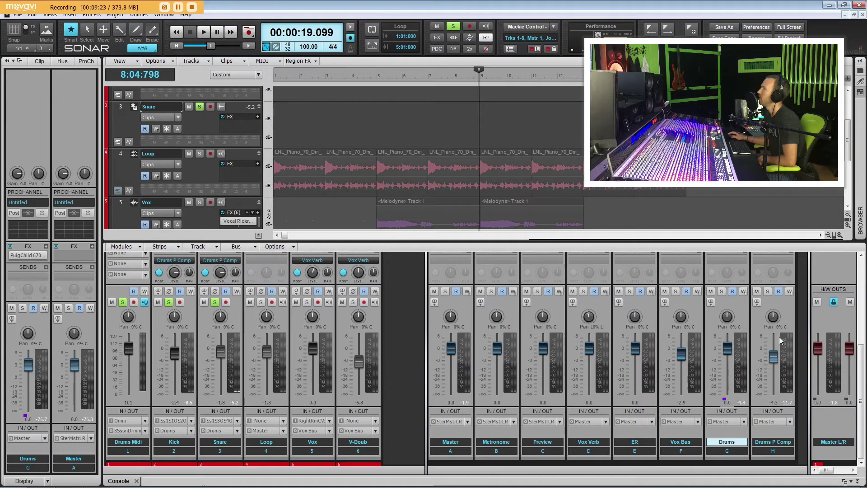
right_click(774, 377)
mouse_move(794, 309)
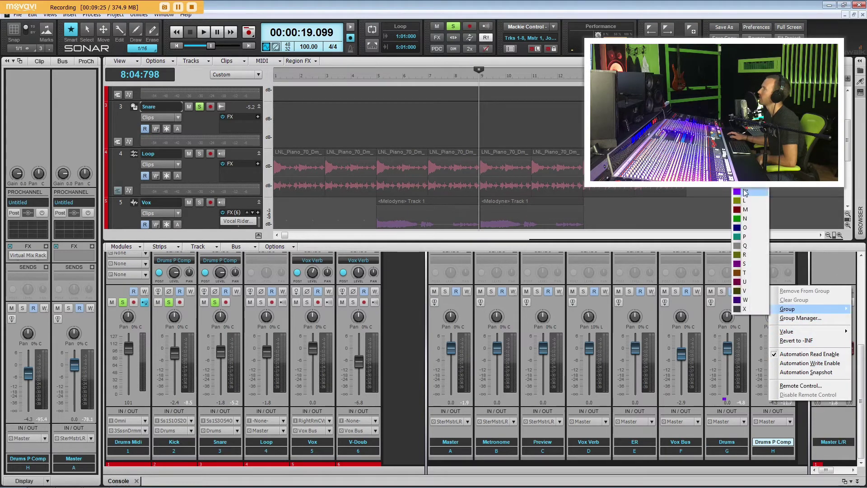
left_click(745, 194)
Lower the Drums fader to confirm Drums P Comp follows, replaying the mix
left_click_drag(735, 347, 727, 362)
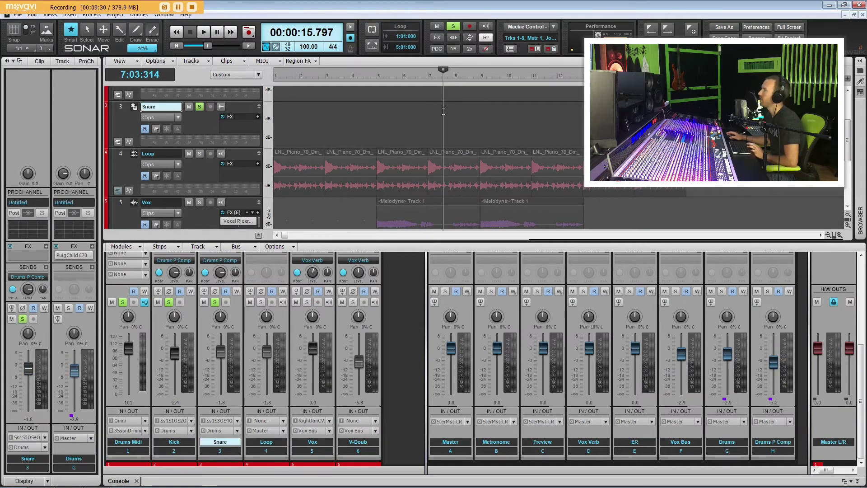
key("space")
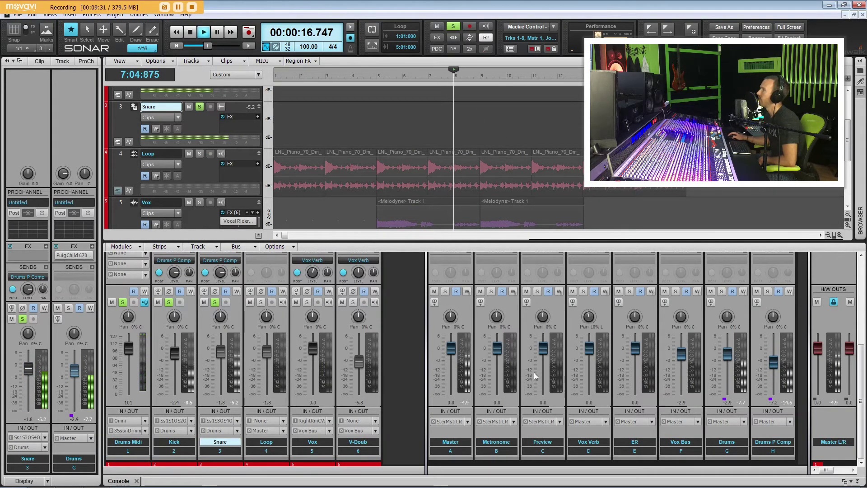
left_click(724, 330)
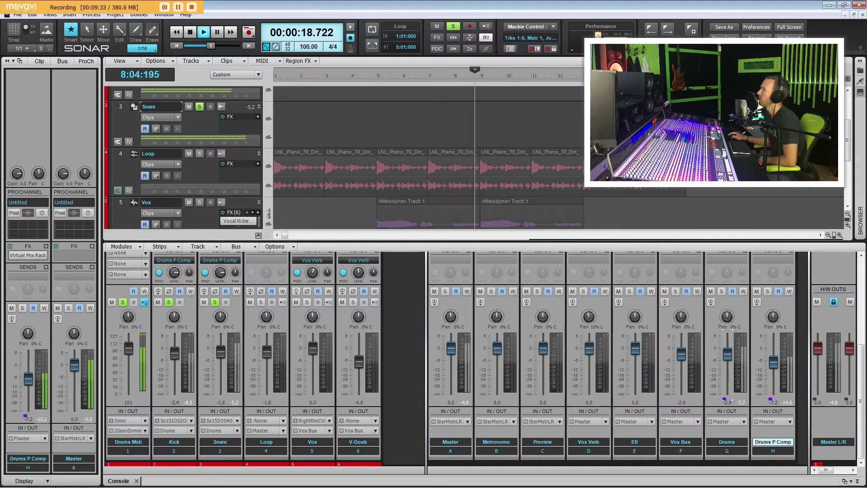
left_click(470, 348)
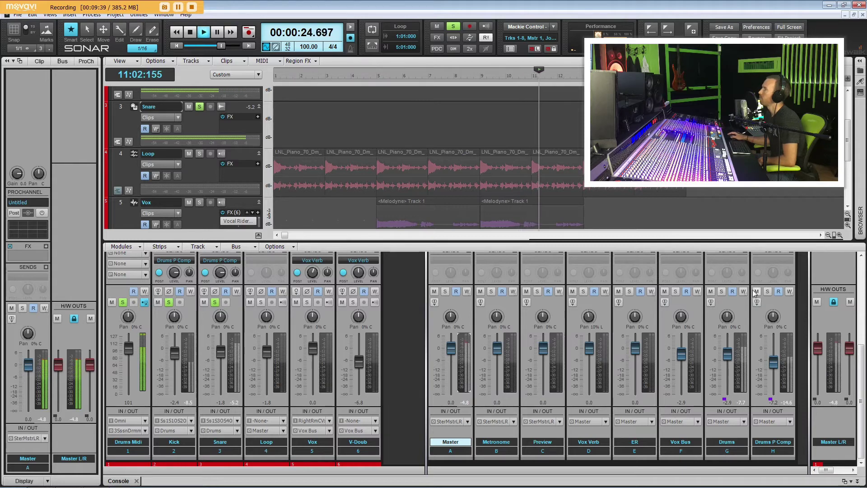
left_click(409, 110)
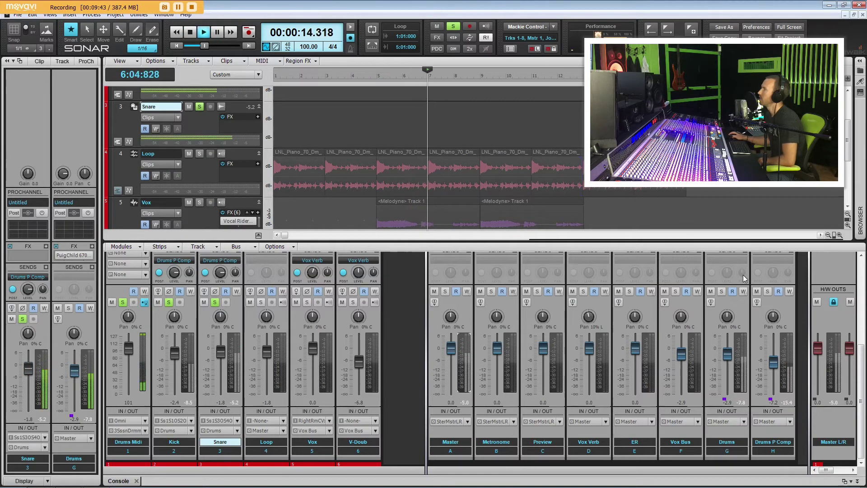
left_click(756, 291)
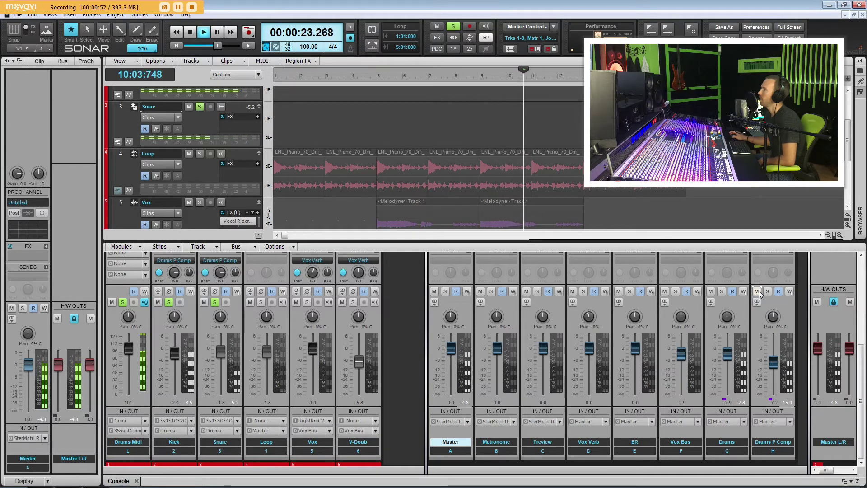
key("space")
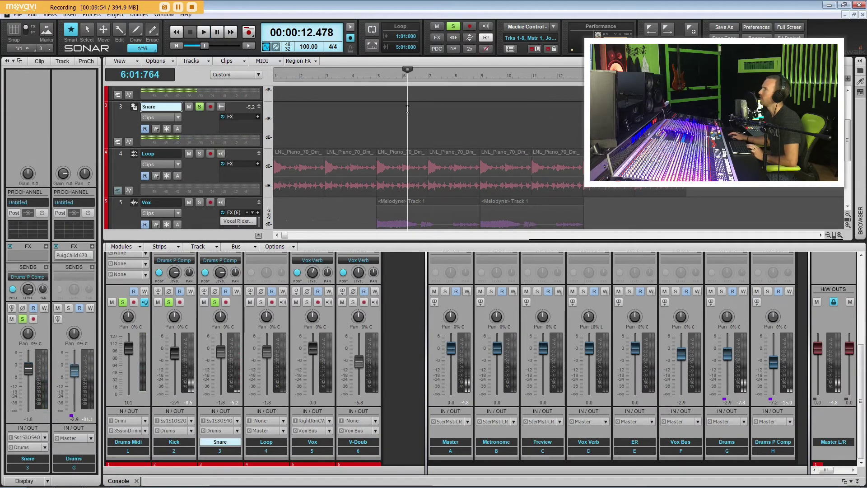
scroll(358, 121, "up", 3)
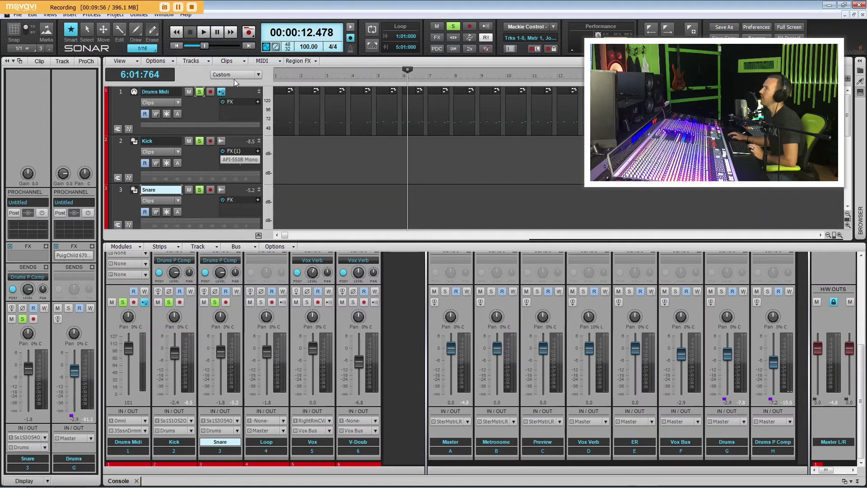
Play from near bar 4, pull the Vox Bus fader down to about -4.7 dB, then stop
left_click(359, 176)
key("space")
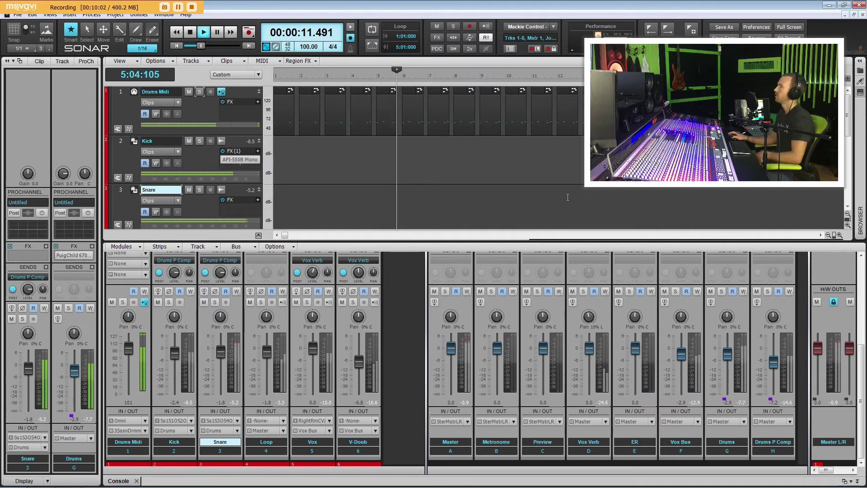
left_click(273, 359)
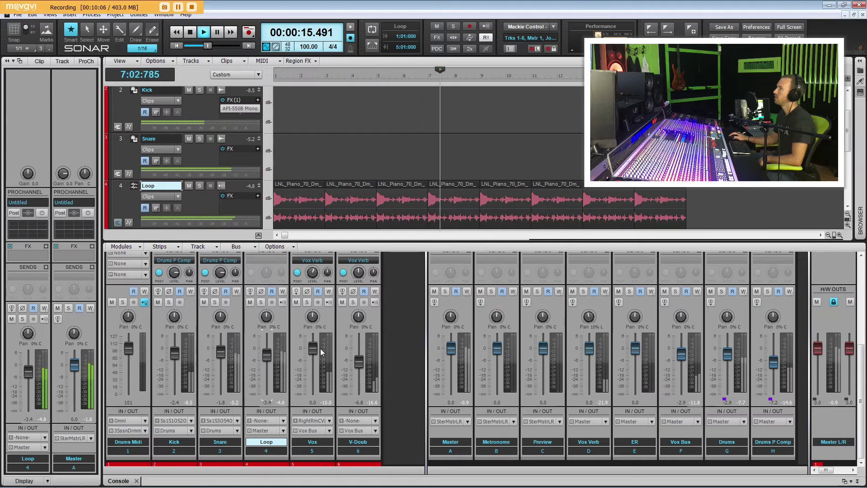
left_click_drag(681, 354, 681, 358)
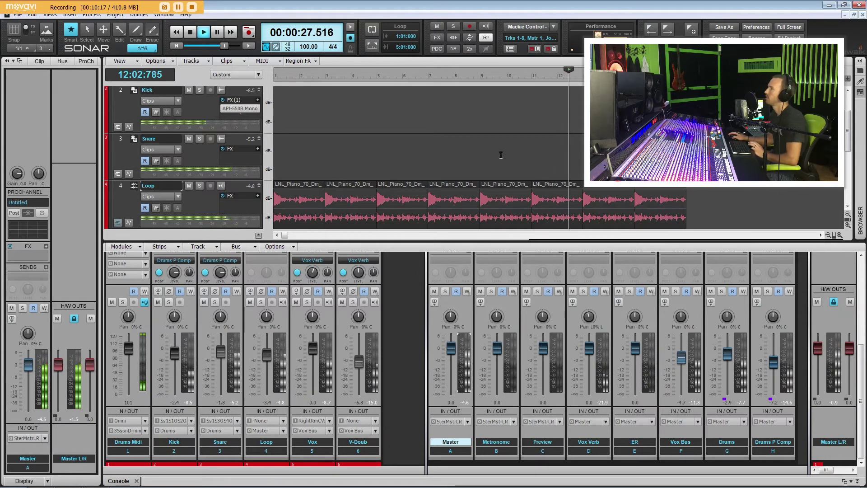
left_click(564, 212)
key("space")
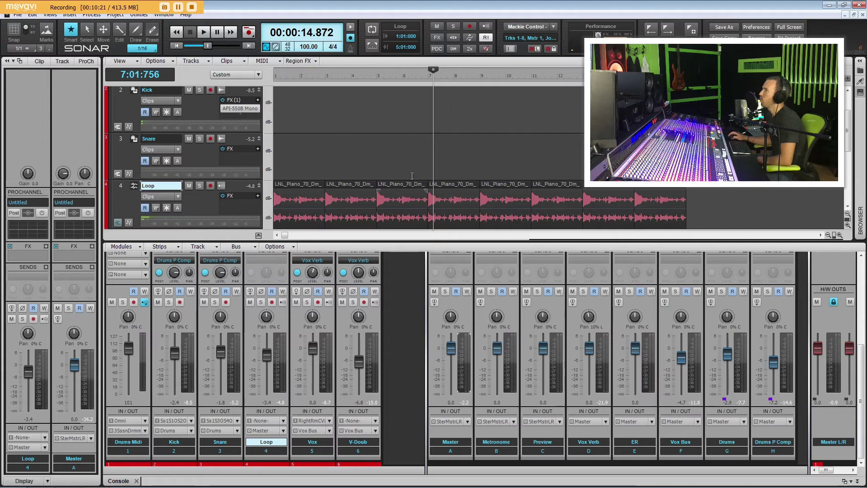
Close the empty gap before the console's bus strips and select the Vox Bus
left_click(411, 158)
scroll(414, 163, "down", 3)
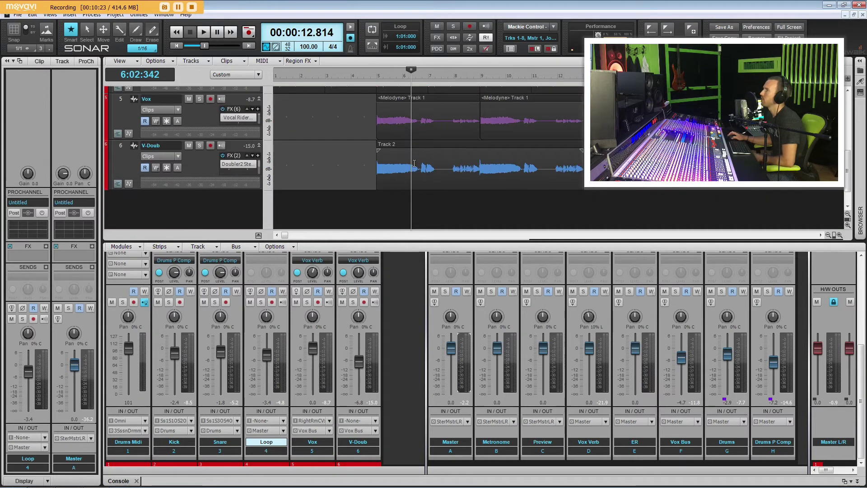
left_click(371, 128)
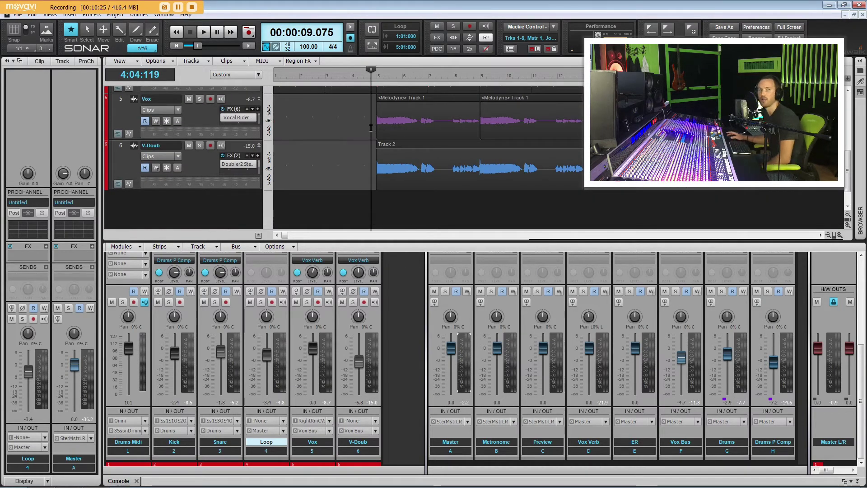
scroll(407, 158, "up", 5)
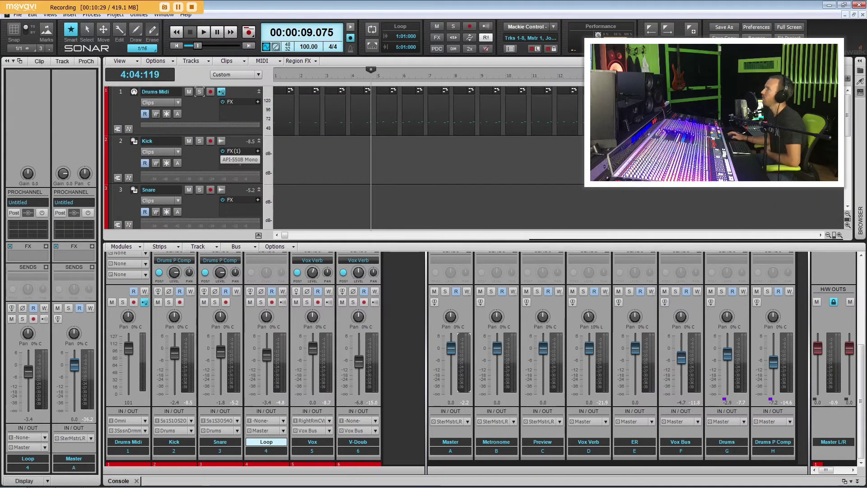
left_click_drag(426, 294, 393, 294)
left_click(432, 296)
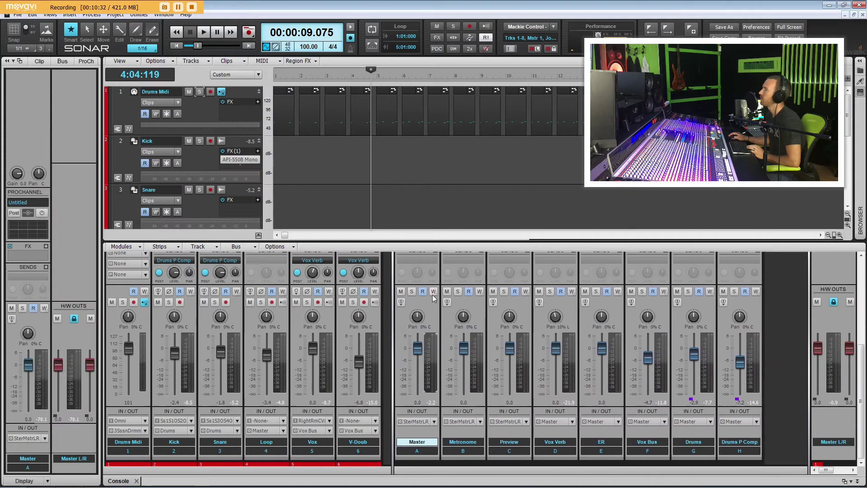
right_click(777, 281)
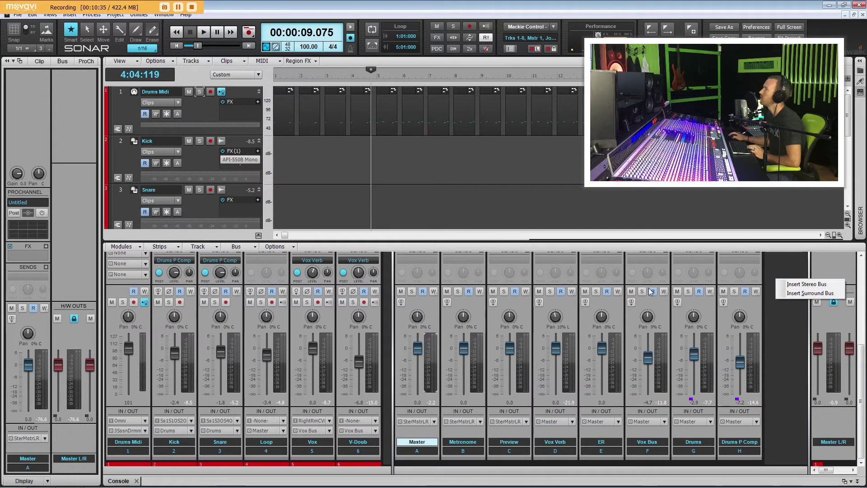
left_click(647, 270)
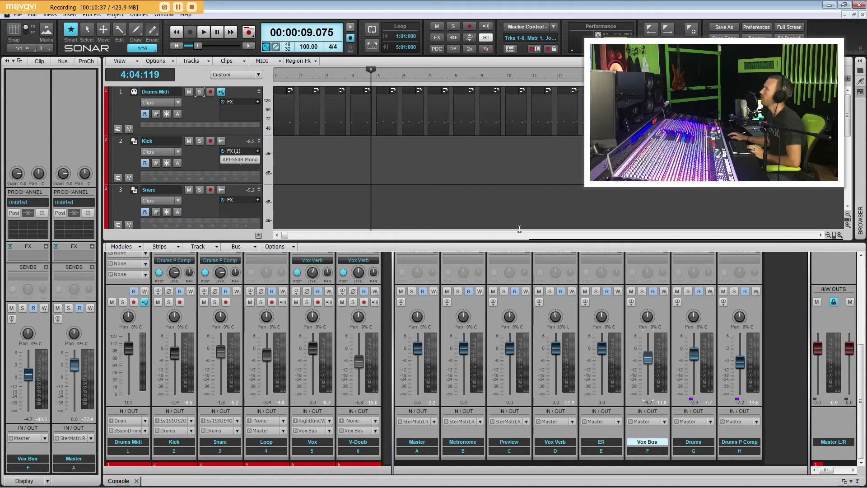
Move the Vox Bus row below Drums P Comp so it becomes Bus H, then hide the bus rows
left_click_drag(519, 225, 519, 173)
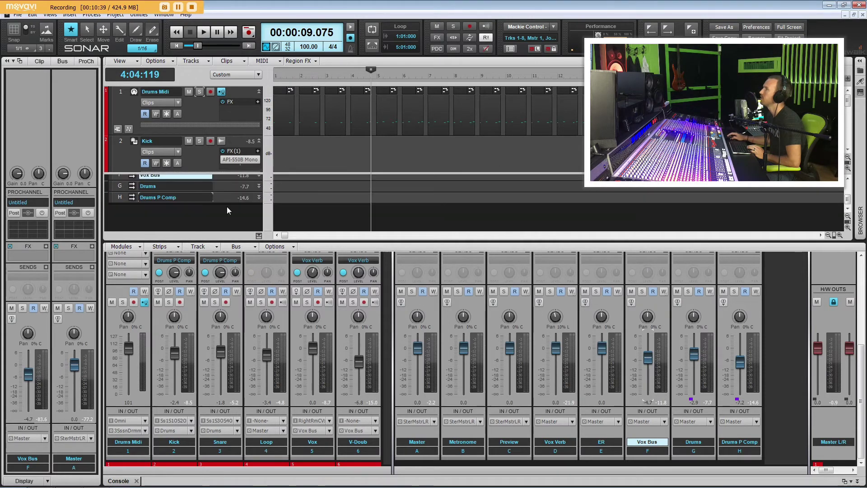
scroll(225, 202, "up", 3)
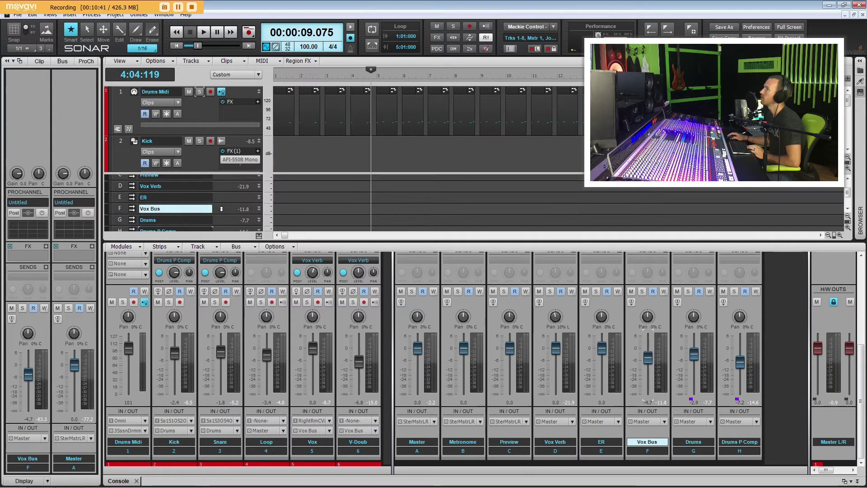
scroll(221, 208, "down", 4)
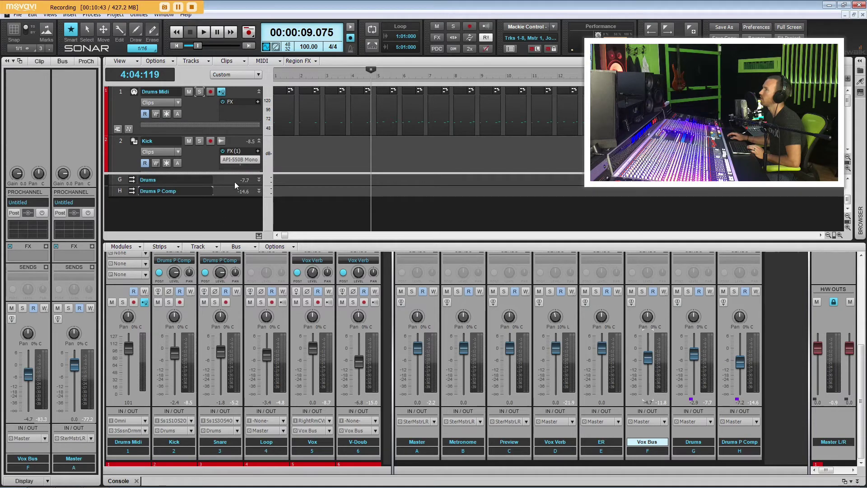
scroll(242, 191, "up", 3)
scroll(221, 204, "down", 3)
scroll(226, 203, "up", 3)
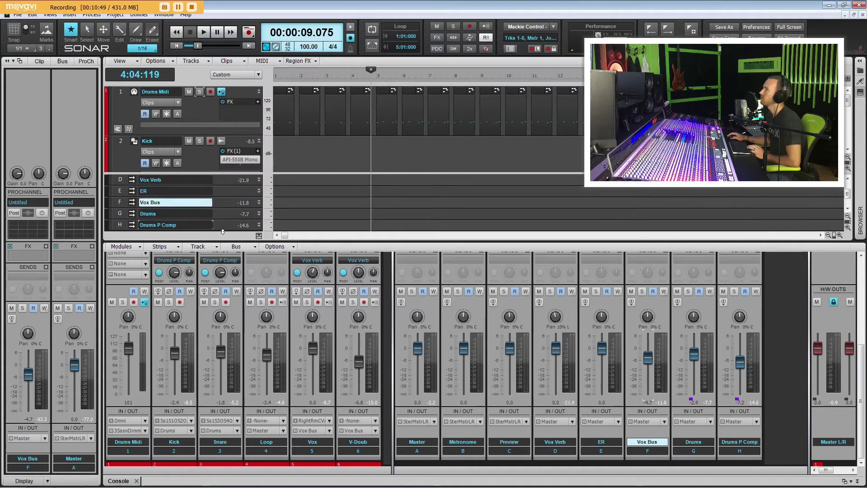
scroll(222, 204, "down", 1)
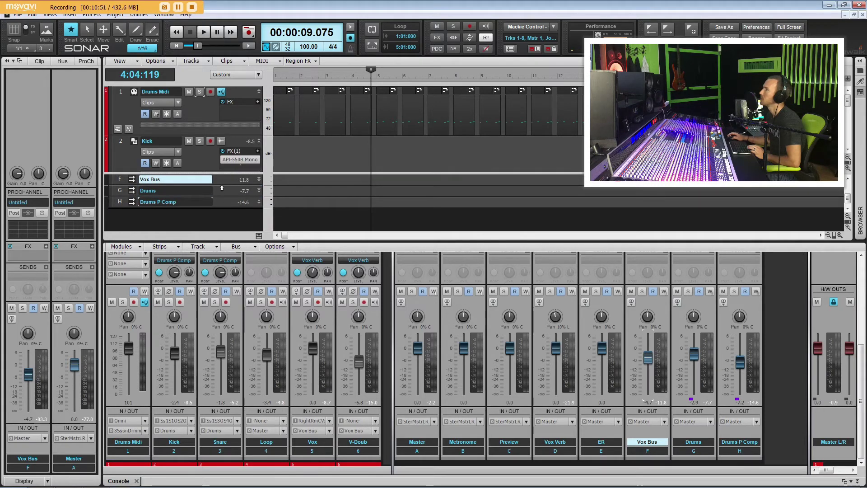
left_click_drag(222, 194, 222, 205)
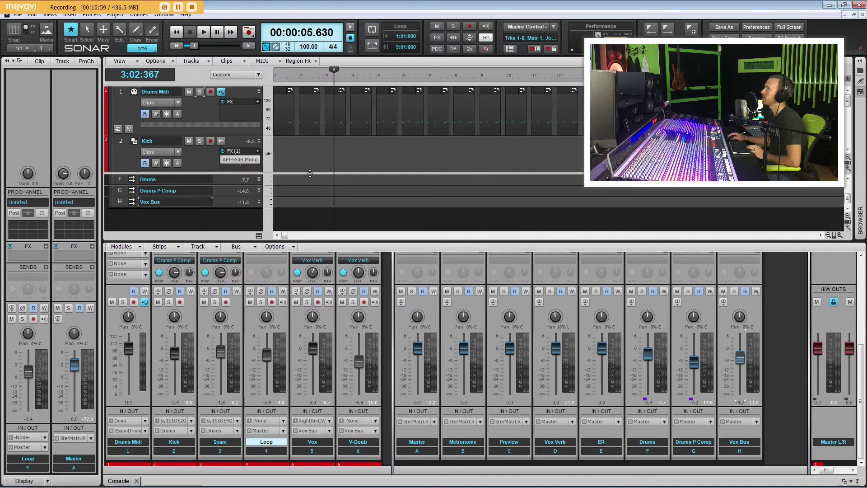
left_click_drag(309, 173, 310, 228)
scroll(377, 140, "down", 4)
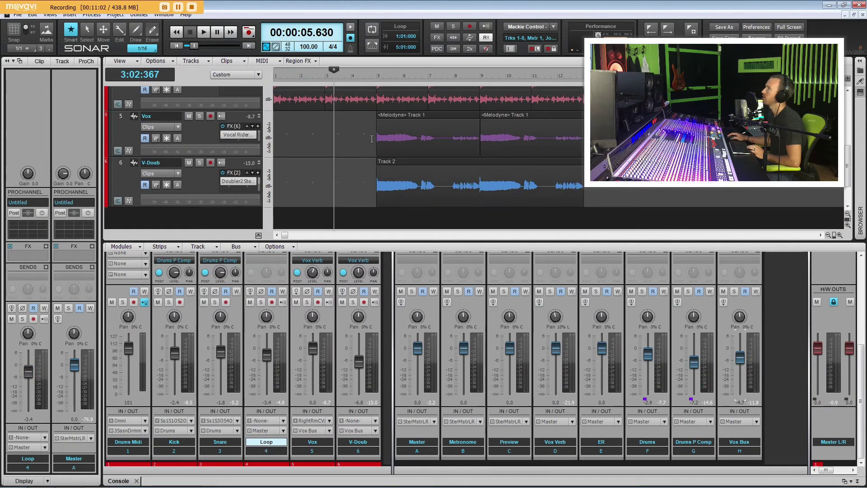
Solo the Vox and V-Doub tracks and listen to them
key("space")
left_click(199, 116)
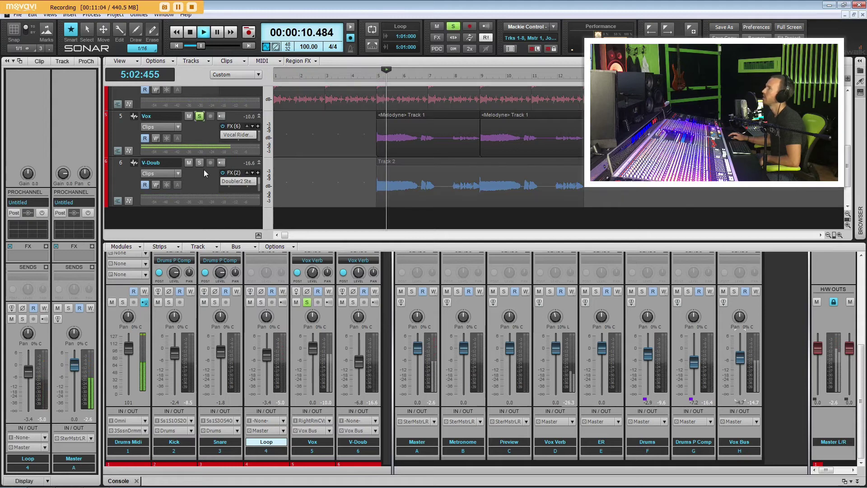
left_click(199, 163)
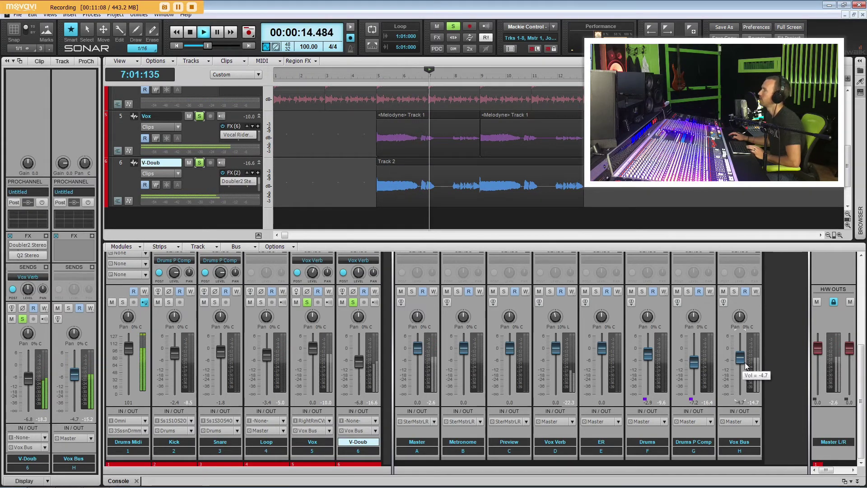
key("space")
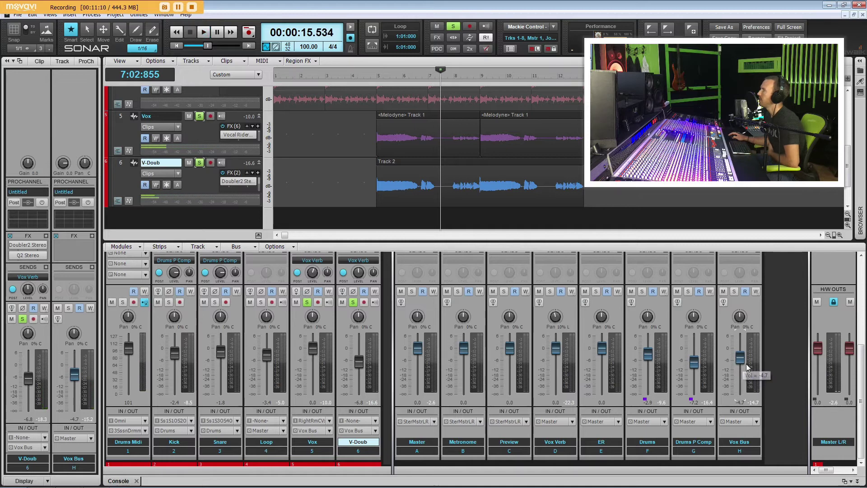
key("space")
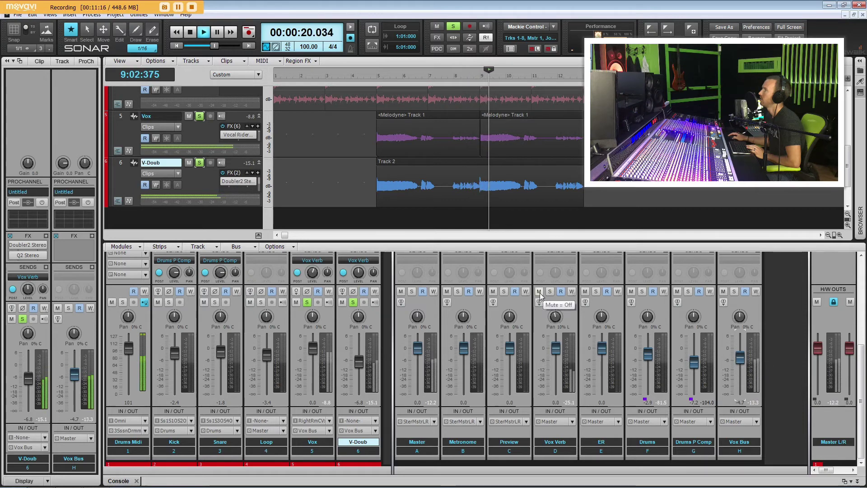
key("space")
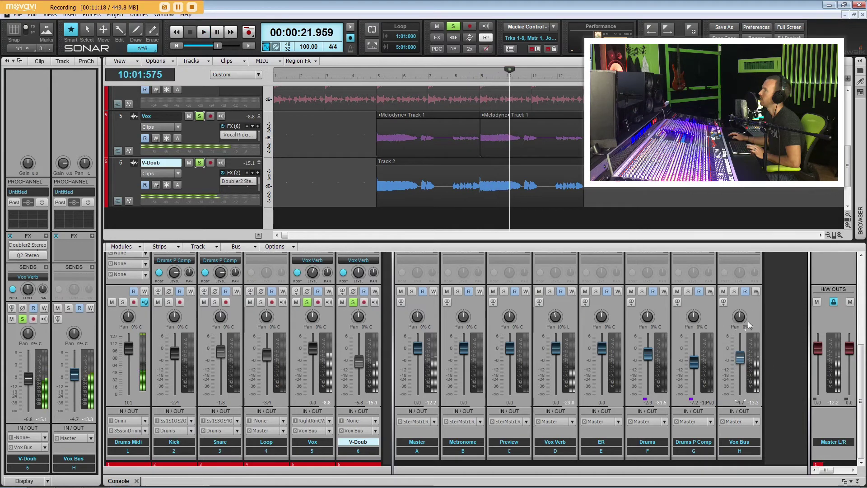
Copy the PuigChild 670 compressor from the Drums bus onto the Vox Bus
scroll(771, 278, "up", 3)
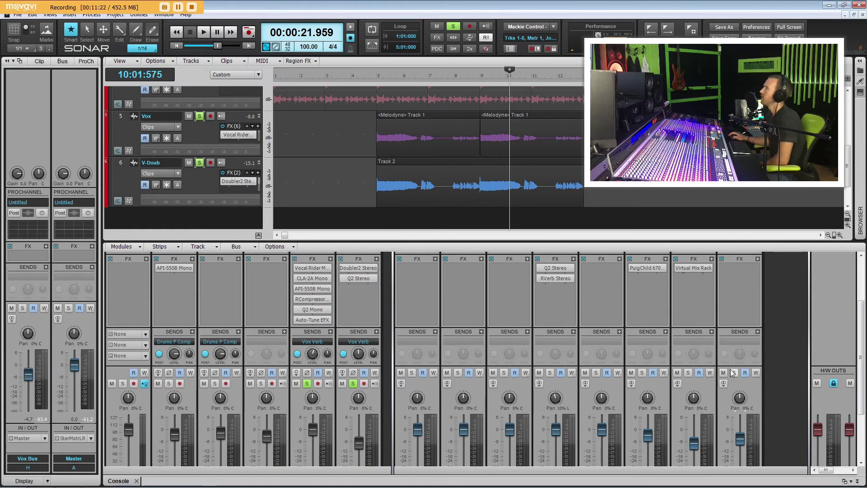
left_click(373, 141)
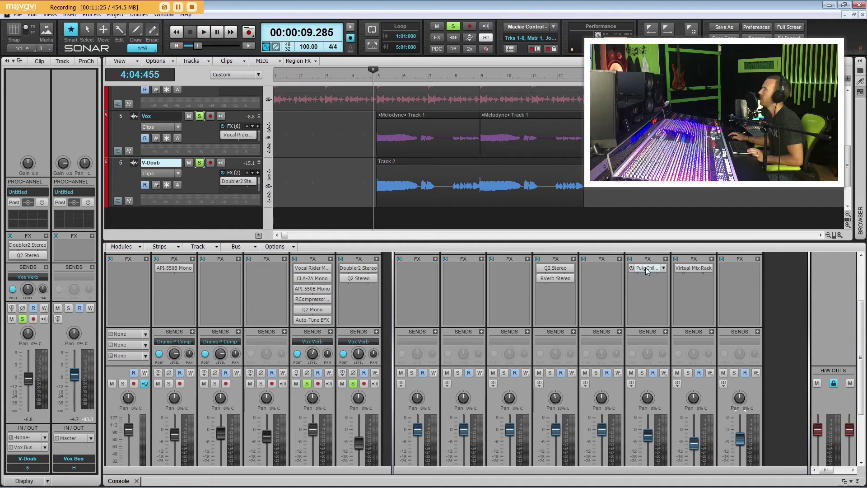
left_click_drag(645, 267, 739, 268)
Raise the Vox Bus PuigChild 670's left threshold while the soloed vocals play
left_click_drag(394, 126, 352, 167)
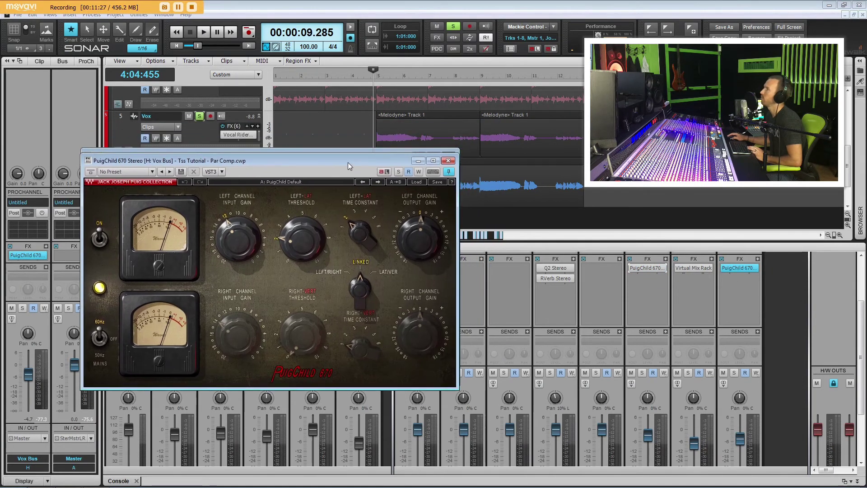
key("space")
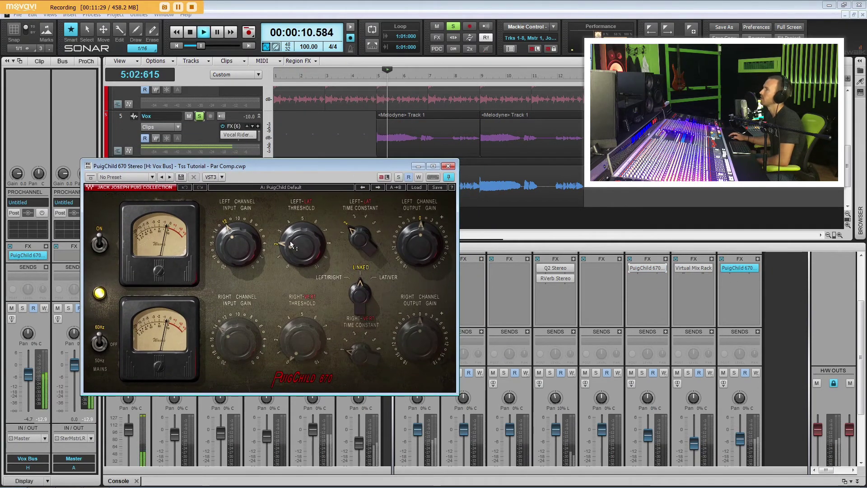
left_click_drag(302, 244, 302, 232)
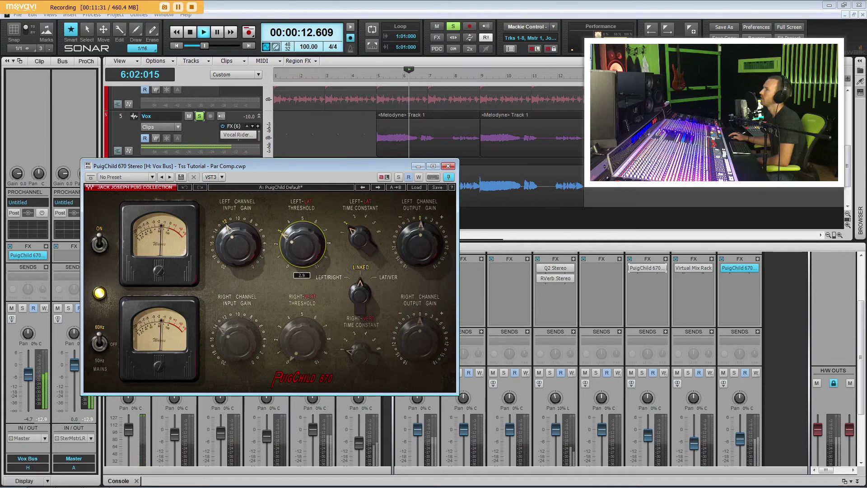
left_click(448, 166)
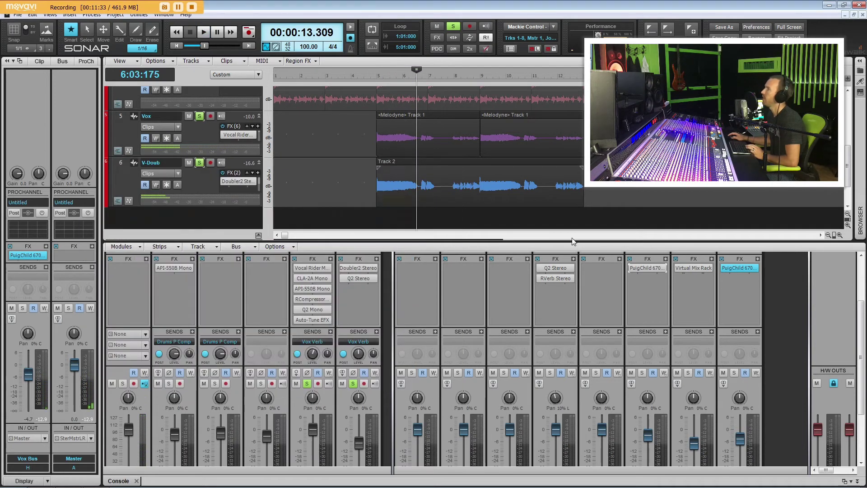
scroll(785, 311, "down", 3)
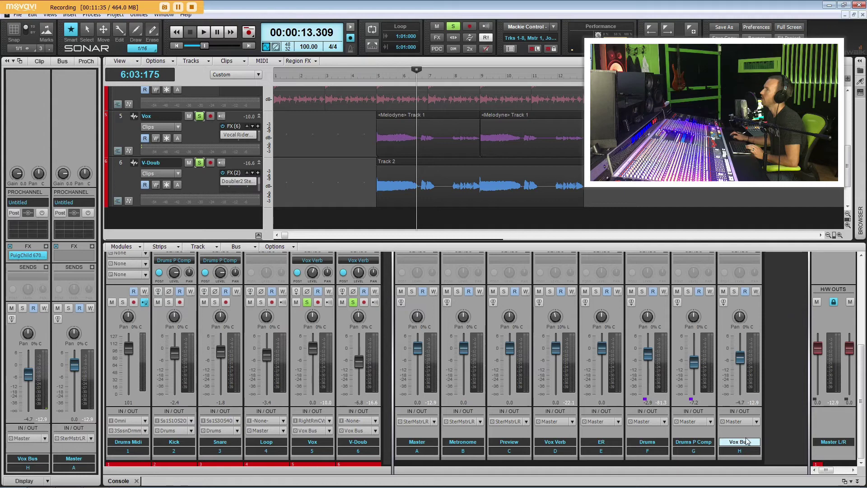
left_click(371, 181)
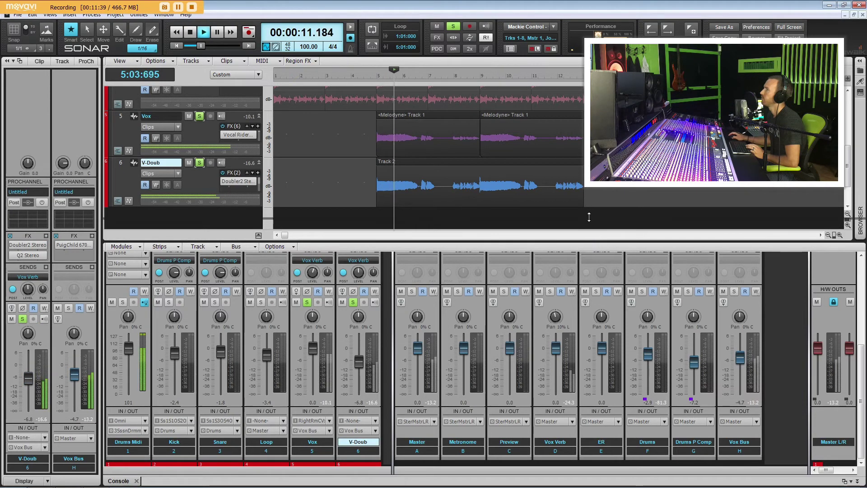
Enlarge the console, recheck the Vox Bus compressor settings, then stop playback
left_click_drag(593, 242, 593, 191)
left_click(744, 244)
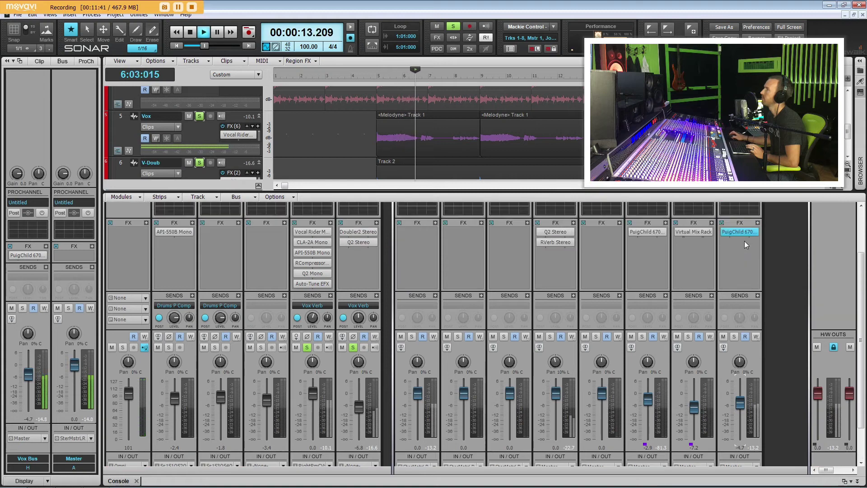
scroll(745, 240, "up", 2)
double_click(740, 233)
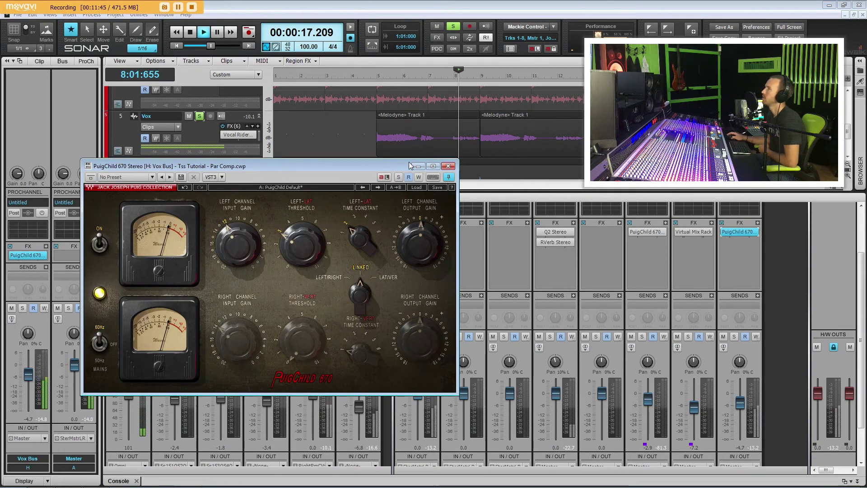
left_click(452, 168)
key("space")
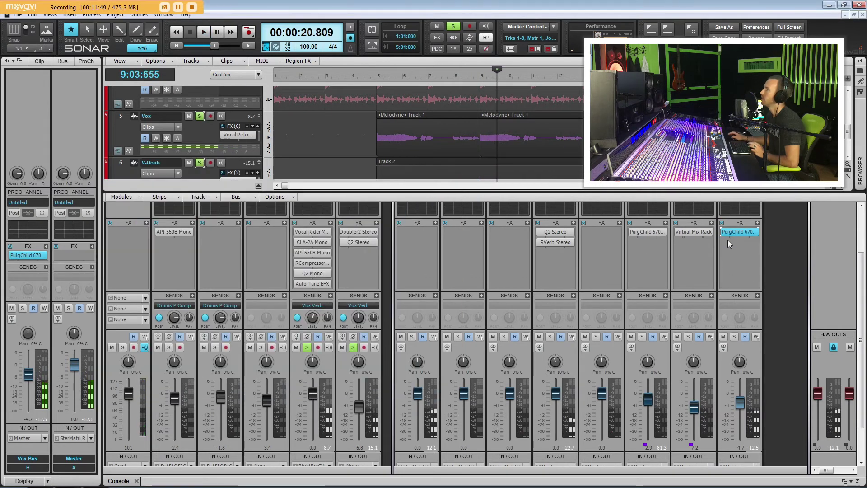
key("Down")
Insert a new stereo bus after the Vox Bus and rename Bus I to 'Vox P Comp'
left_click(372, 133)
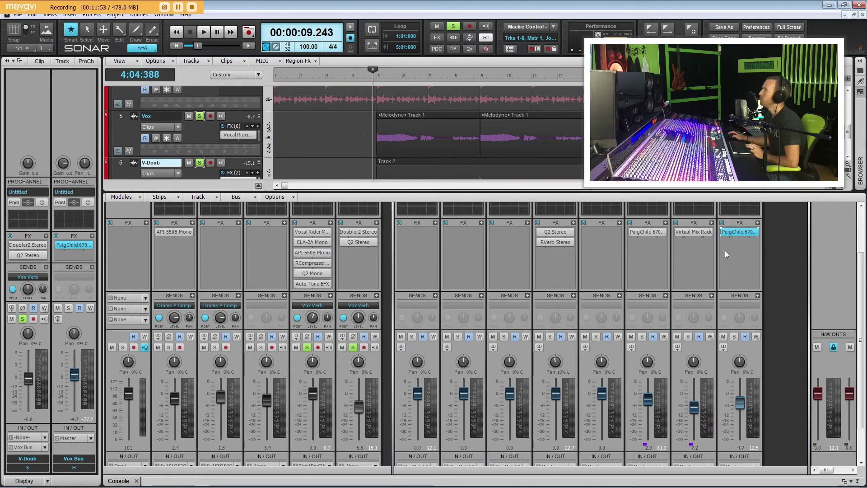
right_click(772, 242)
left_click(779, 247)
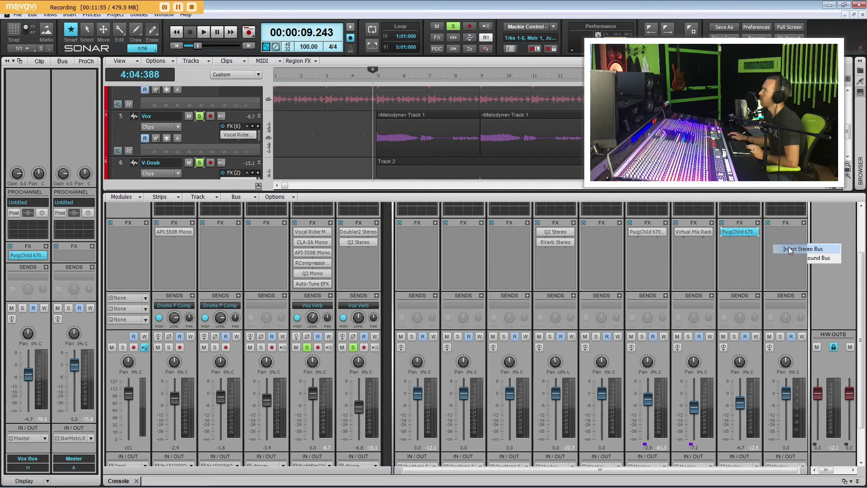
scroll(794, 445, "down", 1)
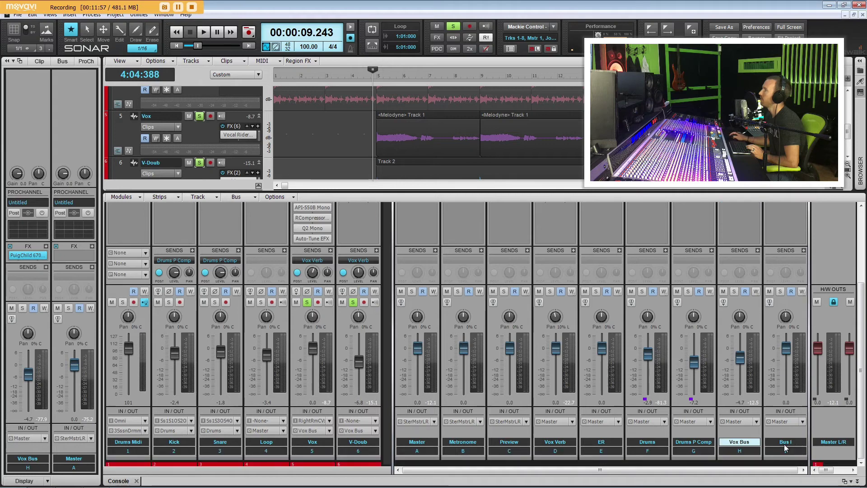
double_click(785, 443)
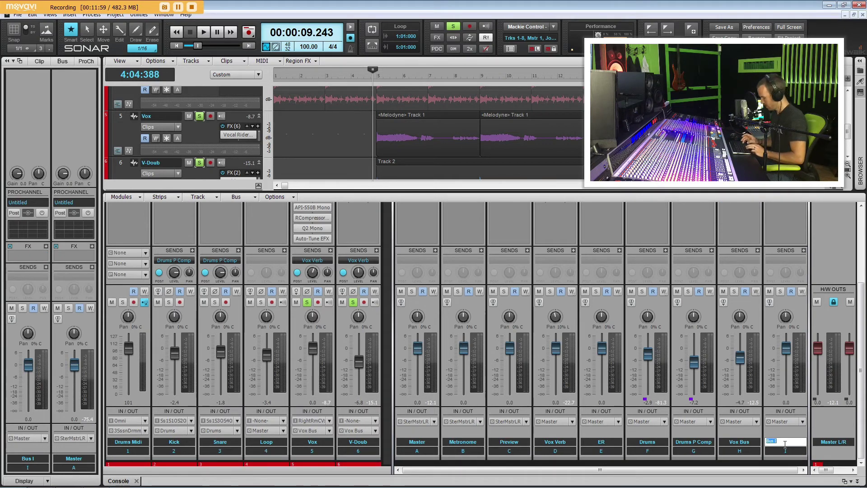
type("Vox P Comp")
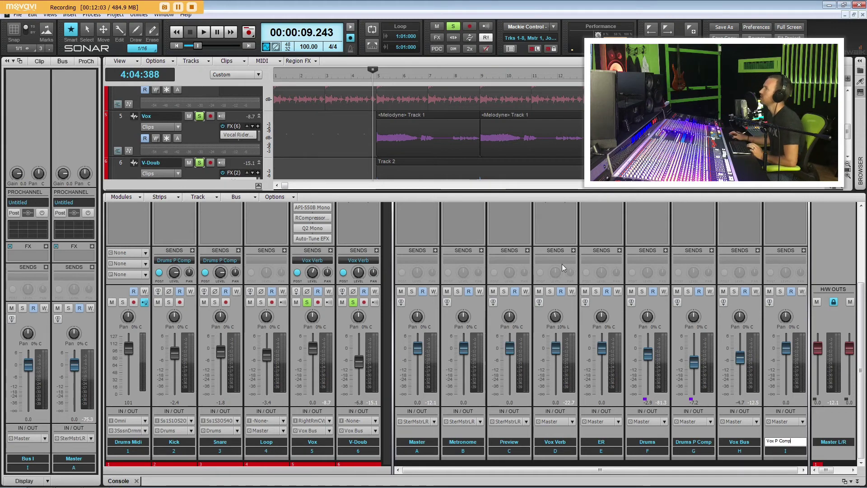
scroll(502, 227, "up", 3)
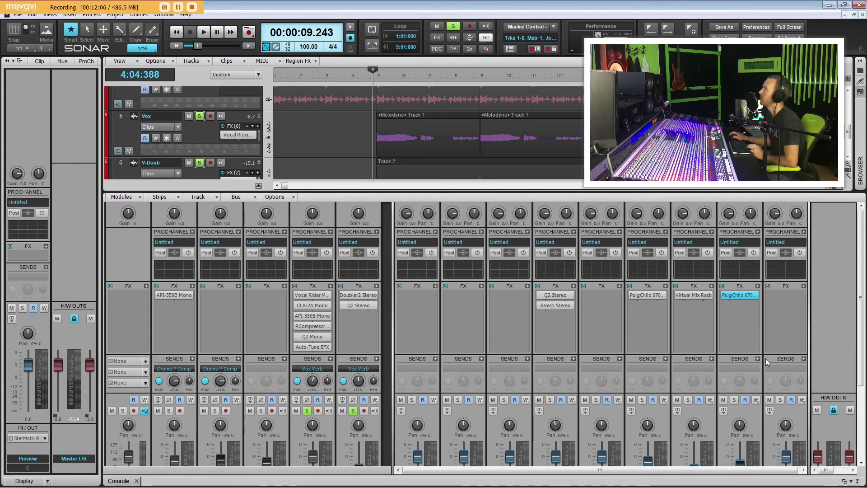
Give the Vox Bus a send feeding the Vox P Comp bus
left_click(735, 379)
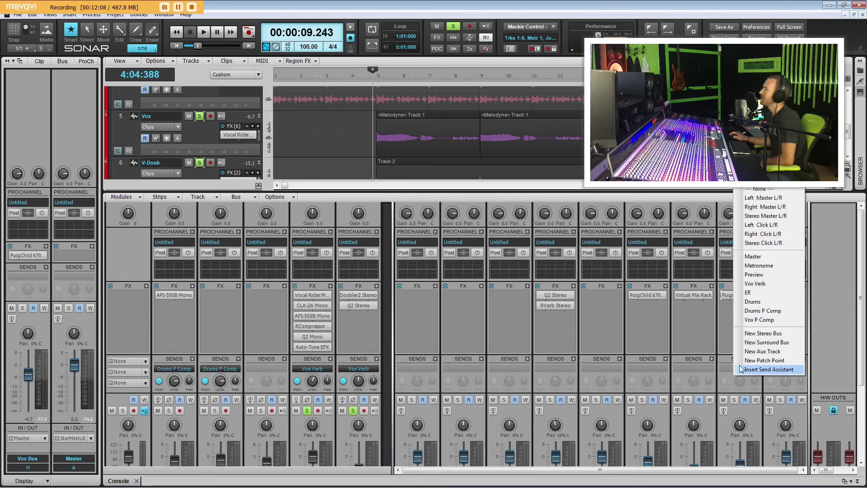
left_click(751, 319)
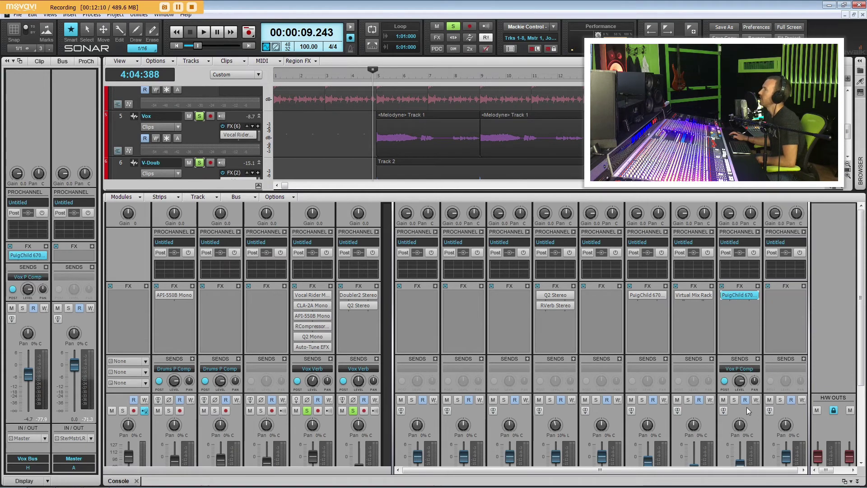
scroll(786, 382, "down", 3)
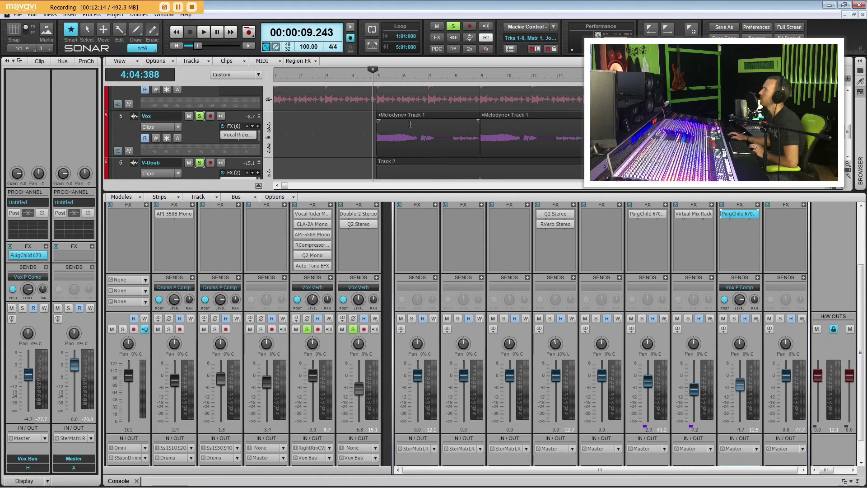
Solo the Vox P Comp bus and listen to it during playback
key("space")
left_click(734, 318)
key("space")
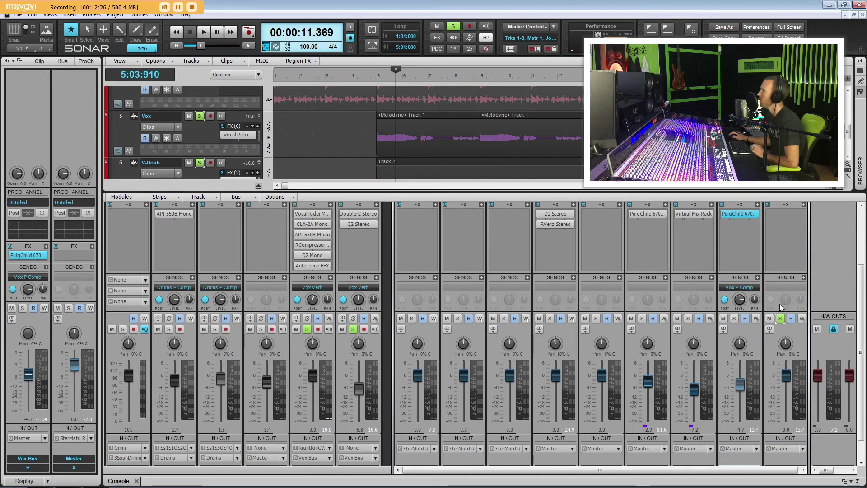
Ctrl-drag the Virtual Mix Rack from the drum comp bus onto the Vox P Comp bus
left_click(689, 215)
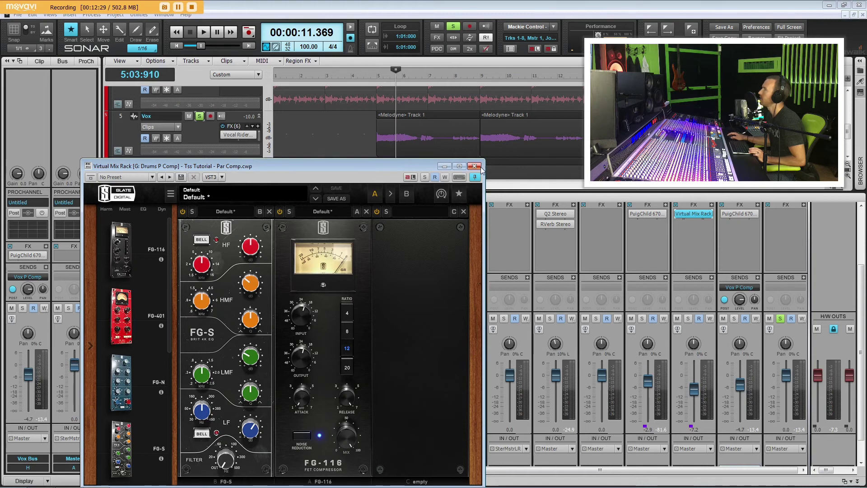
left_click(474, 166)
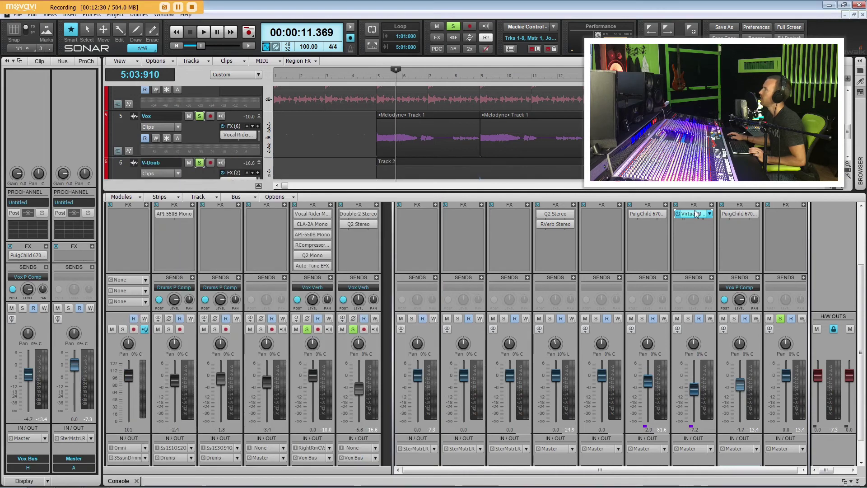
left_click_drag(694, 214, 781, 226)
During playback, set FG-116 output to -22.3, cut LMF to -6.17 and HMF to -6.69
left_click(370, 126)
key("space")
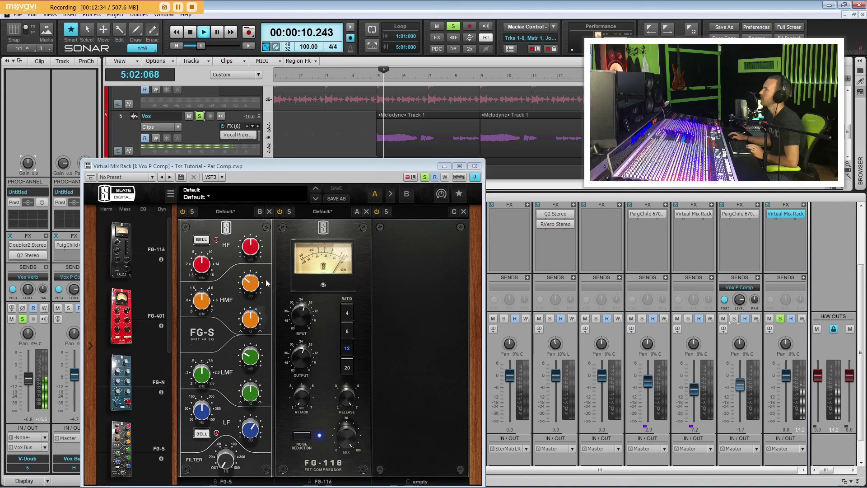
left_click(252, 285)
left_click(306, 345)
left_click_drag(306, 345, 295, 347)
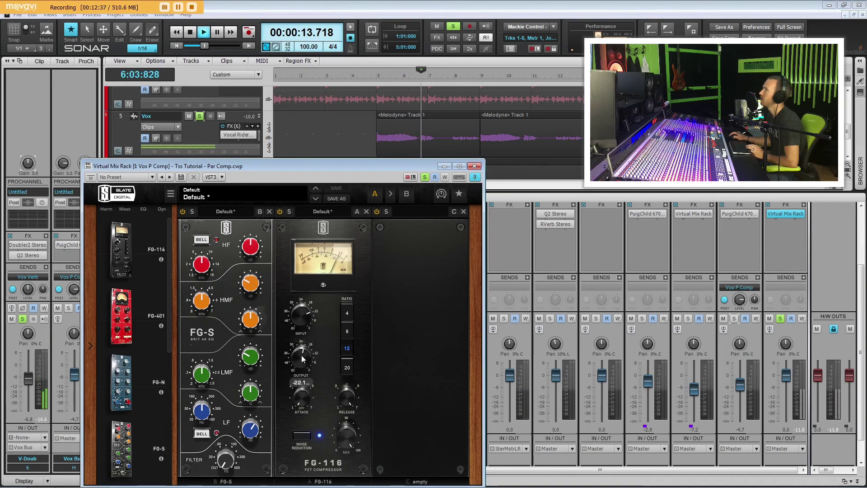
left_click(250, 356)
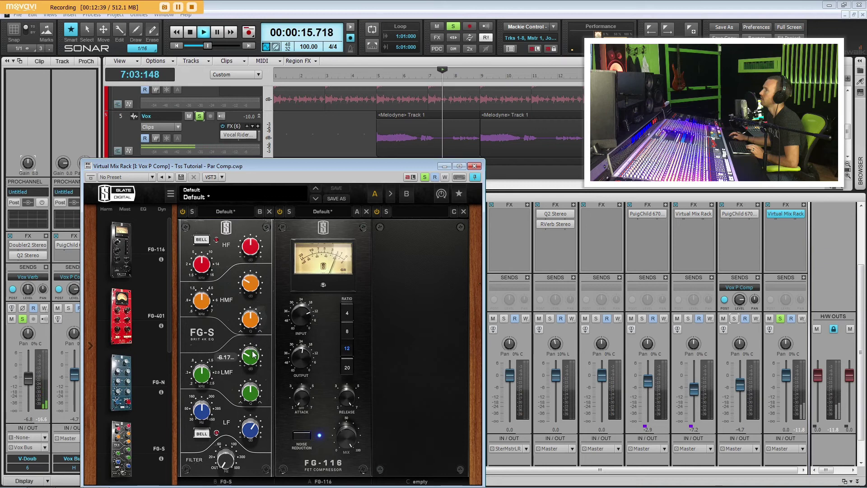
left_click(253, 279)
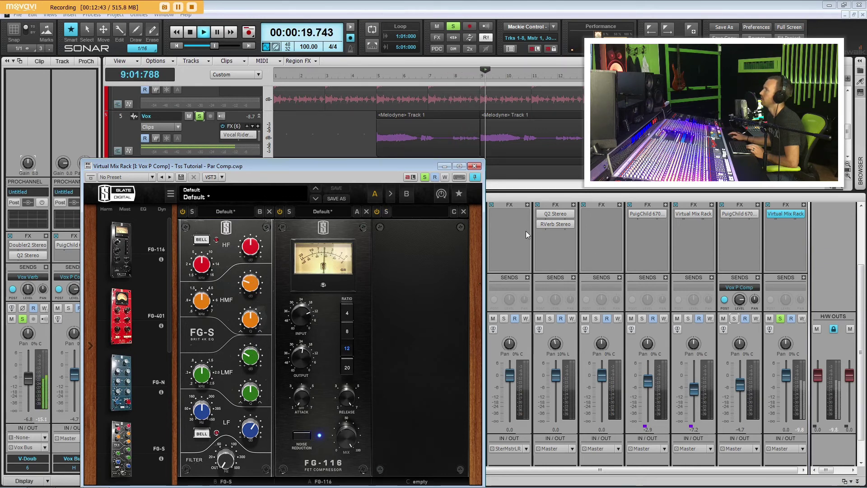
left_click(474, 166)
key("space")
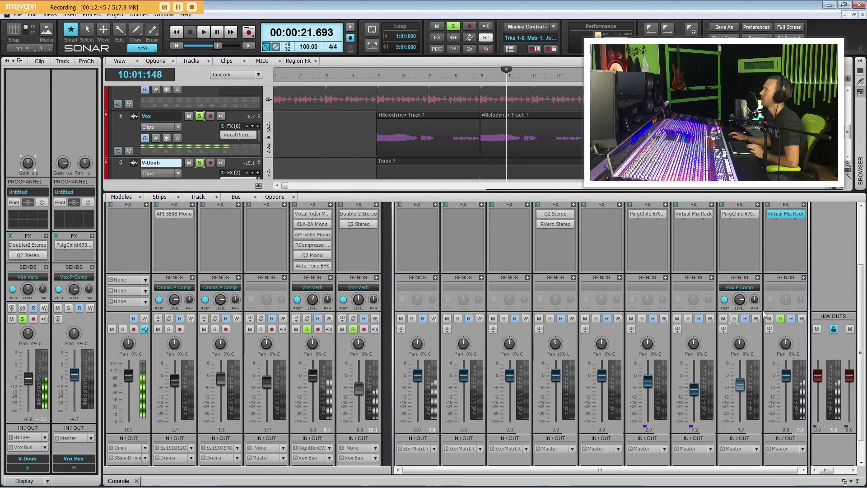
Solo the Vox Bus and raise the Vox P Comp fader up from -INF during playback
left_click(735, 319)
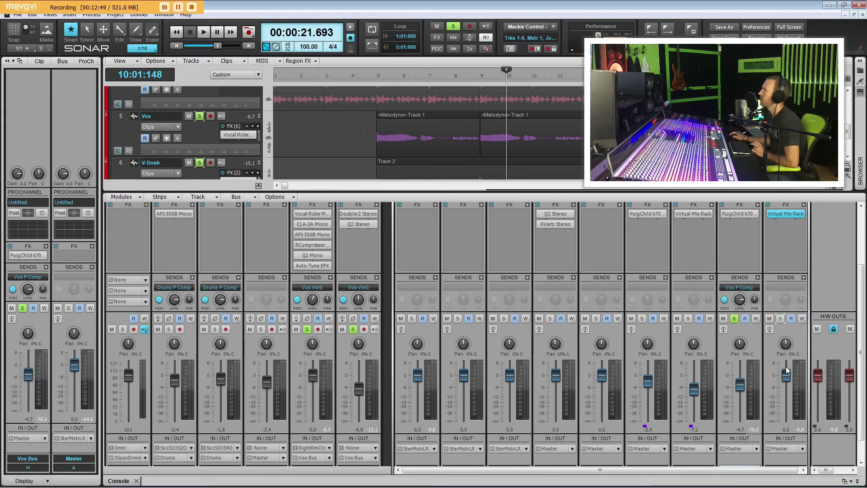
left_click(375, 131)
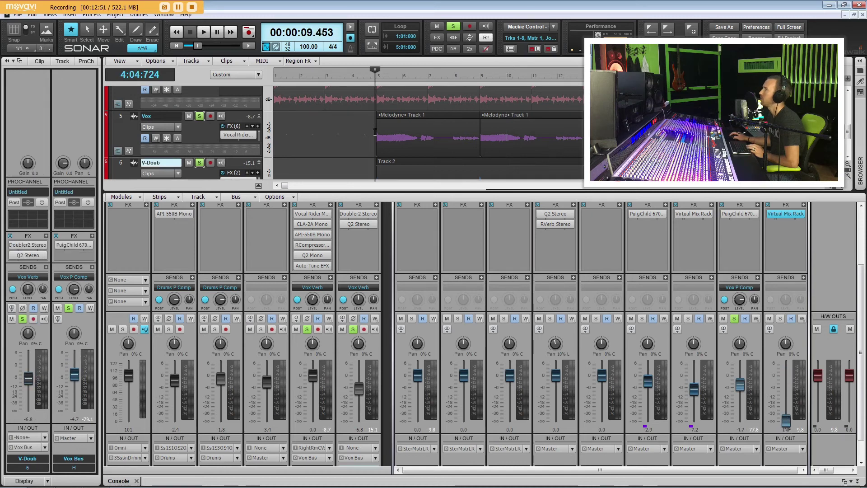
left_click(751, 339)
scroll(751, 340, "down", 1)
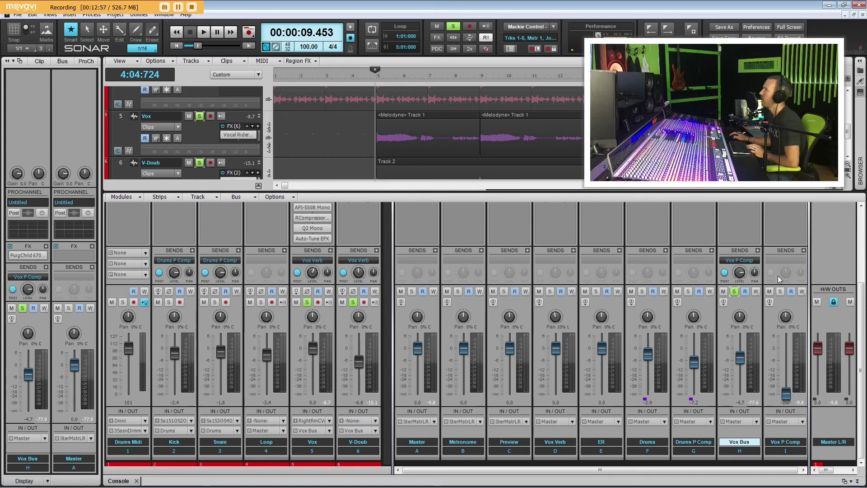
key("space")
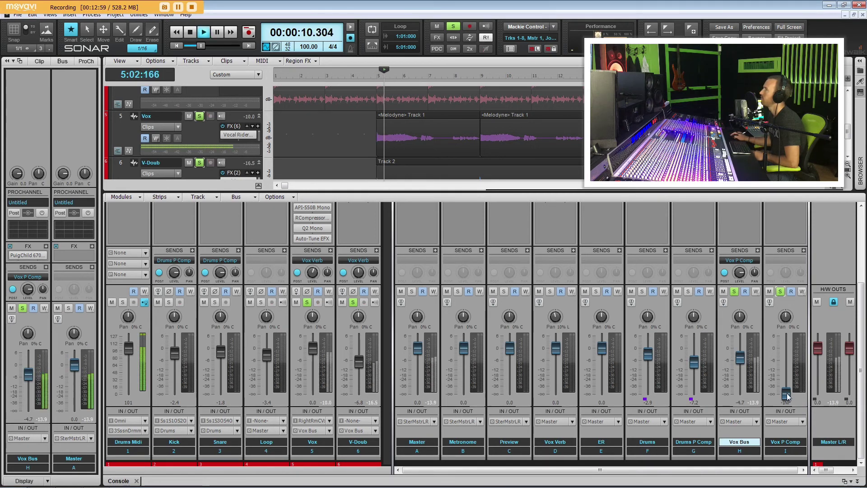
left_click_drag(786, 393, 786, 368)
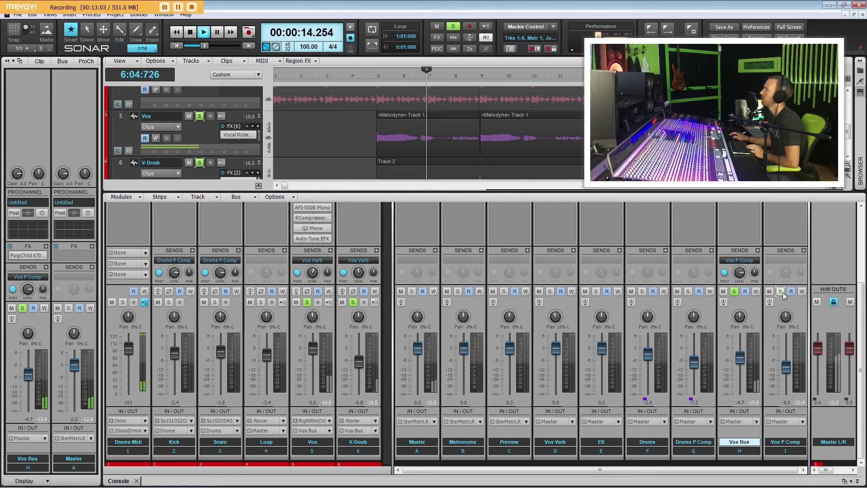
Replay from bar 4 with Vox P Comp soloed to compare it against the vocal bus
left_click(376, 77)
key("space")
key("space")
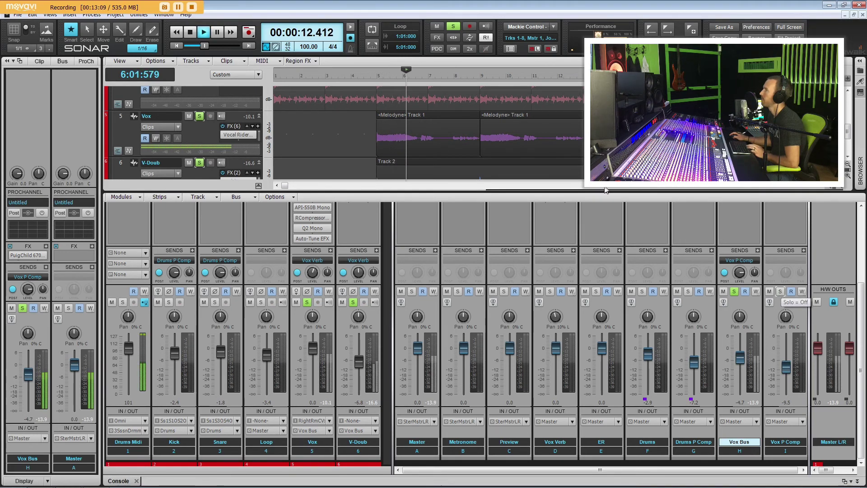
key("space")
left_click(378, 77)
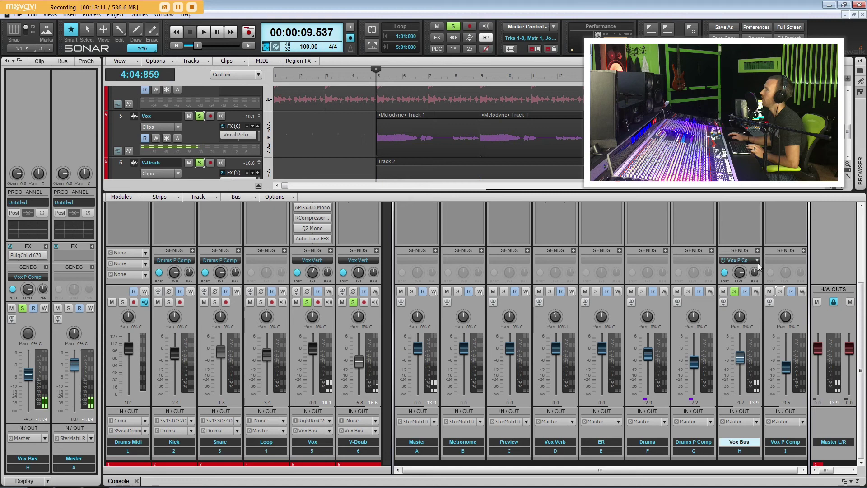
left_click(780, 291)
key("space")
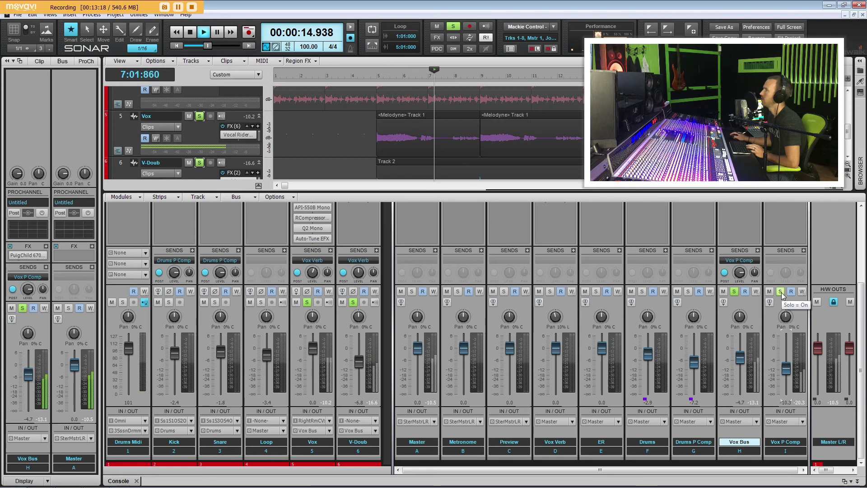
key("space")
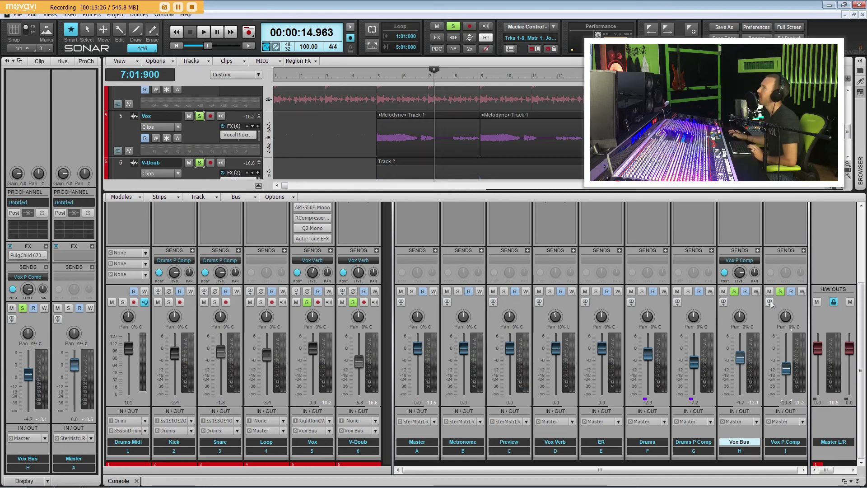
scroll(772, 301, "up", 3)
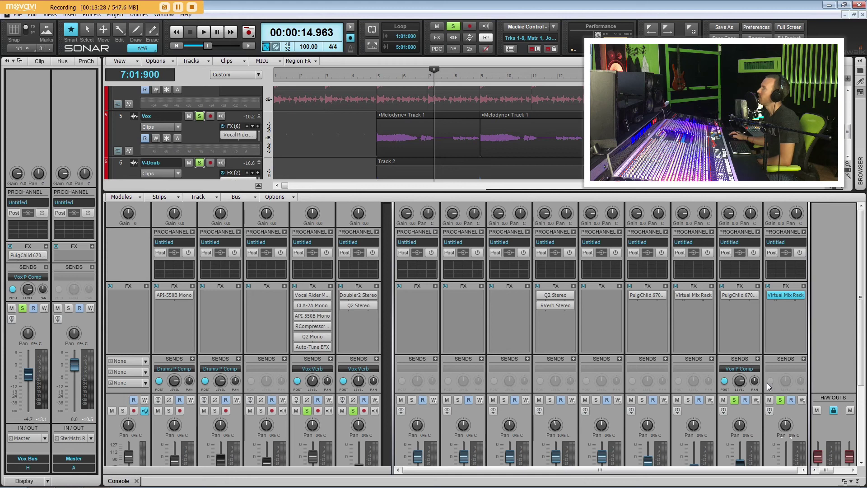
scroll(778, 375, "down", 3)
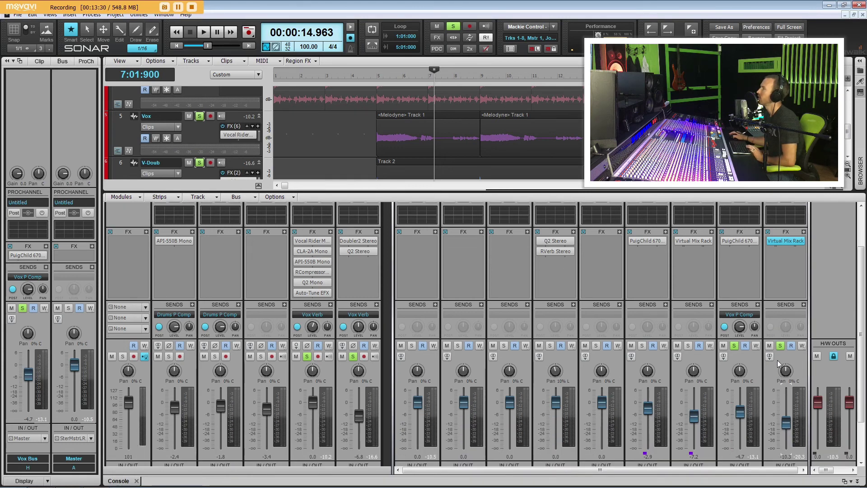
Clear all solos and assign the Vox Bus and Vox P Comp faders to group I
left_click(347, 168)
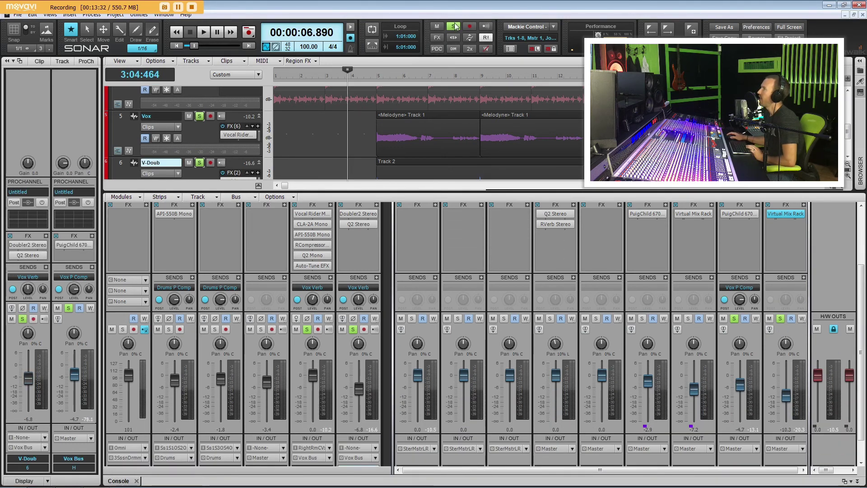
left_click(454, 26)
right_click(737, 314)
mouse_move(791, 336)
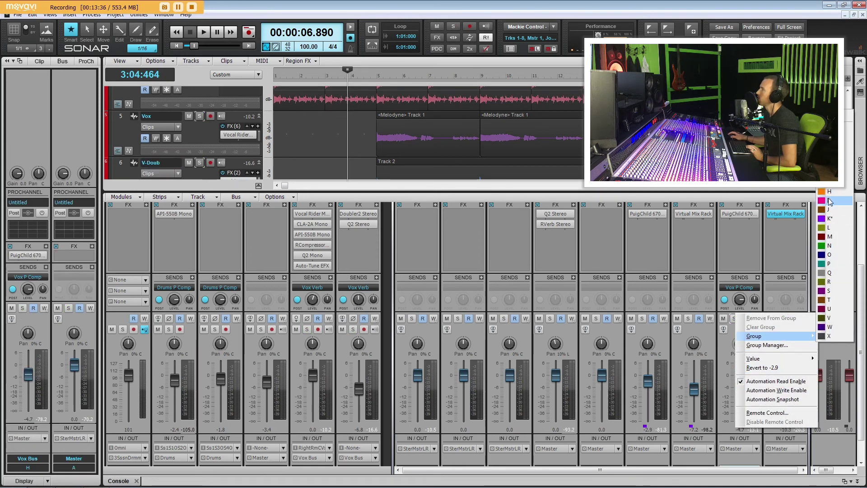
left_click(829, 200)
right_click(783, 314)
mouse_move(802, 336)
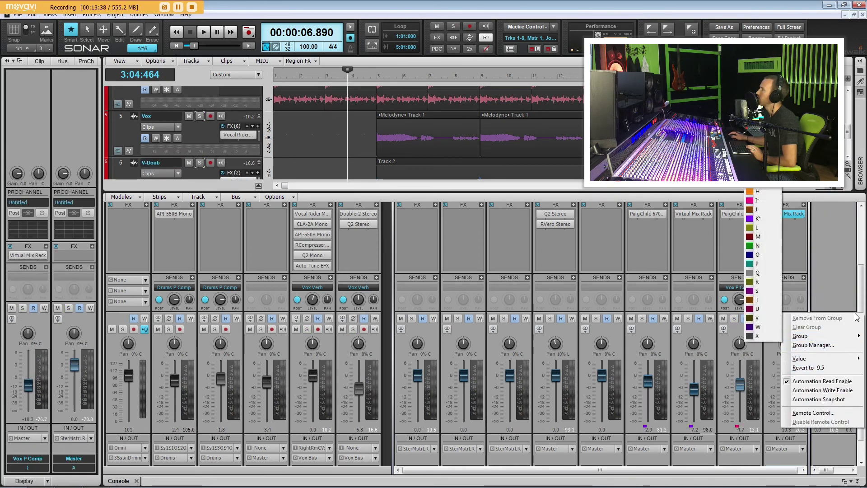
left_click(756, 202)
Start playback and pull the grouped Vox Bus and Vox P Comp faders down together
key("space")
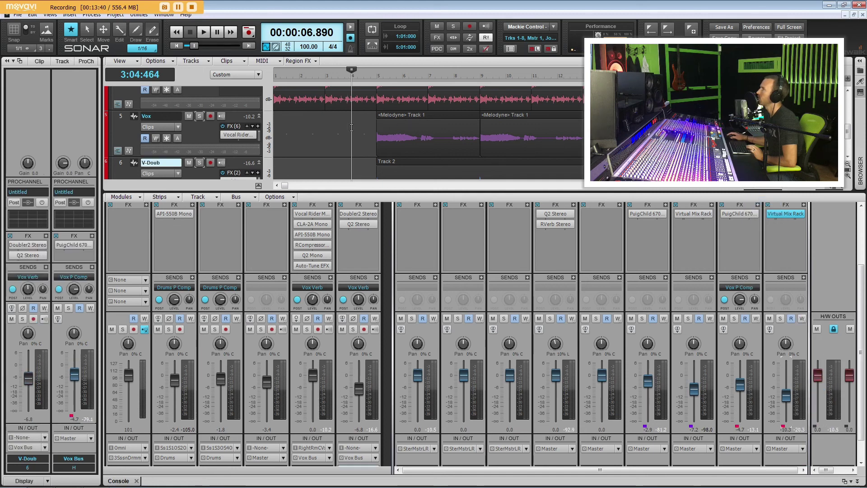
left_click(750, 392)
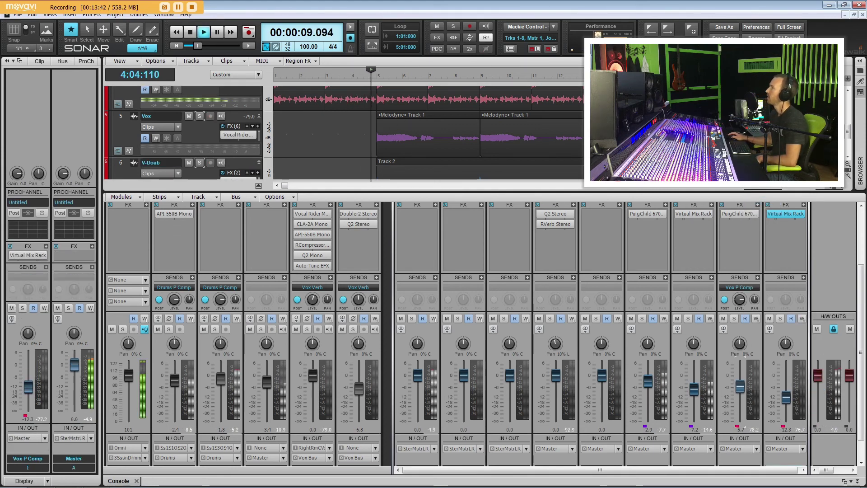
left_click_drag(740, 382, 739, 385)
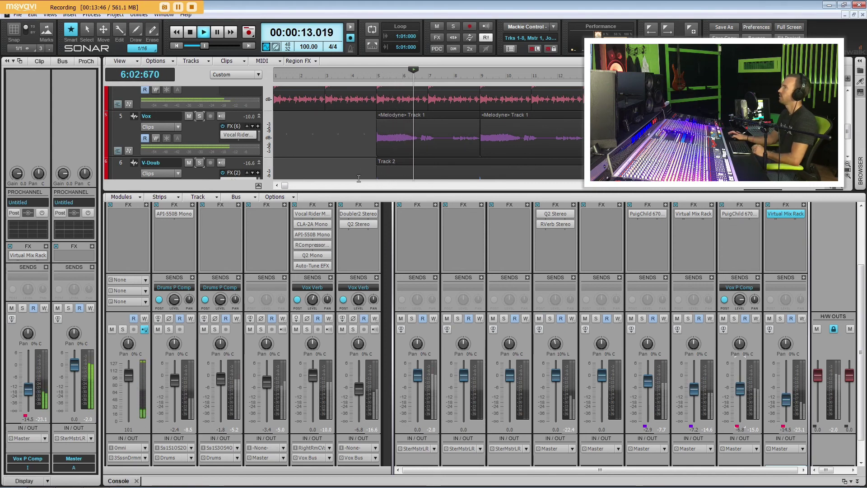